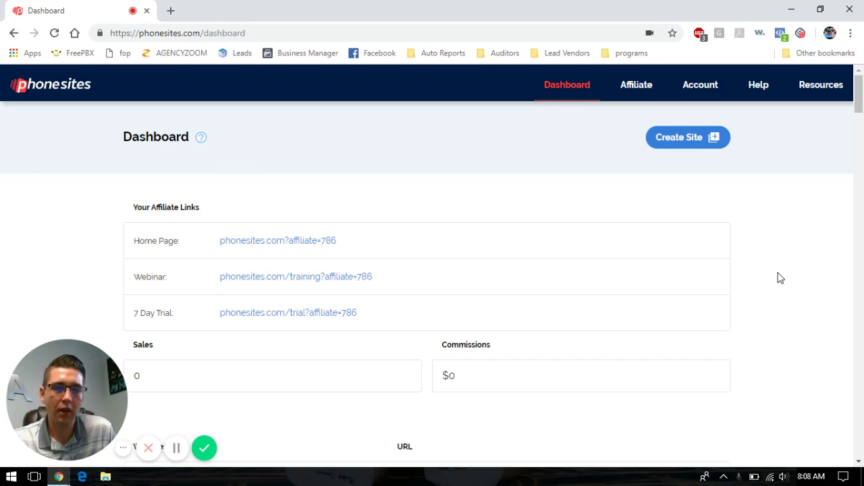
Create the site 'multi page funnel' with subdomain 'multipagefunnels'.
left_click(696, 138)
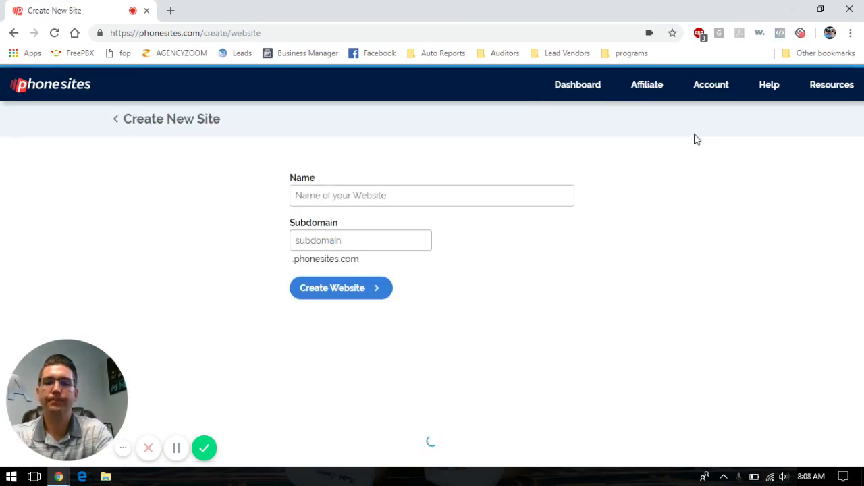
left_click(490, 187)
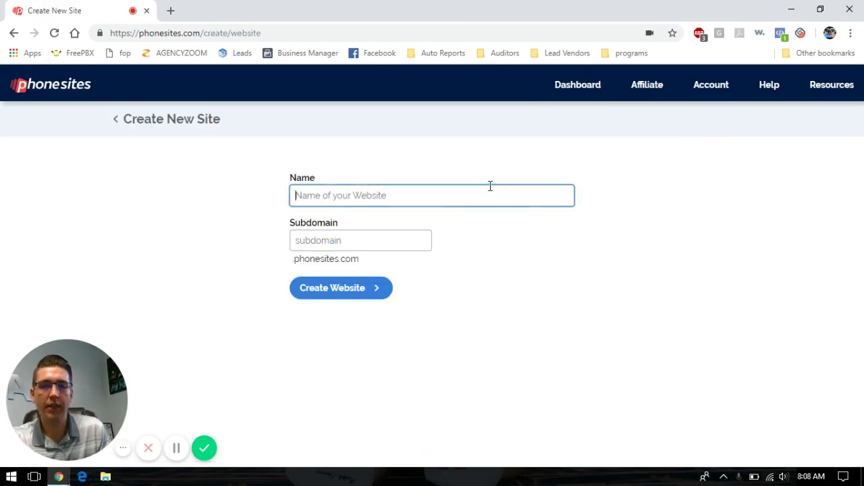
type("multi")
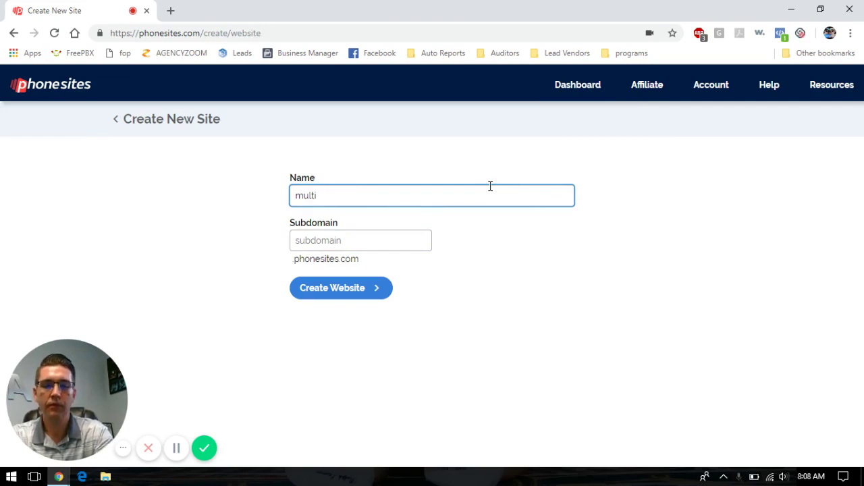
type(" page funnel")
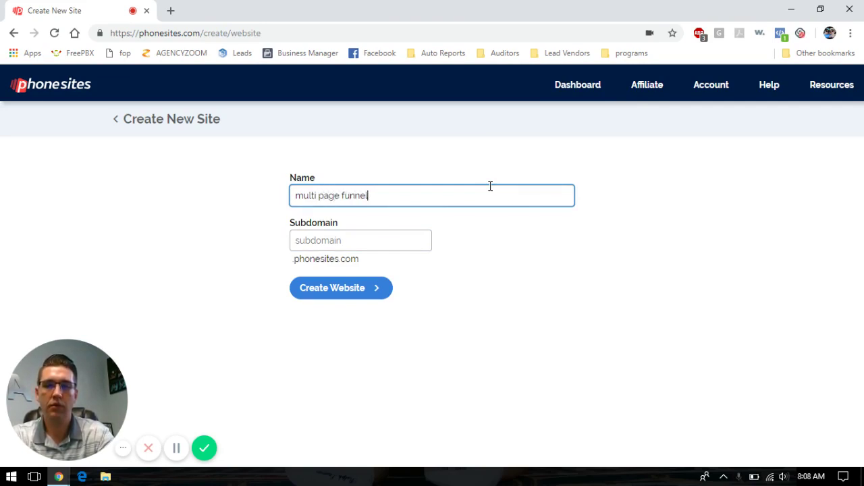
key("Tab")
type("mu")
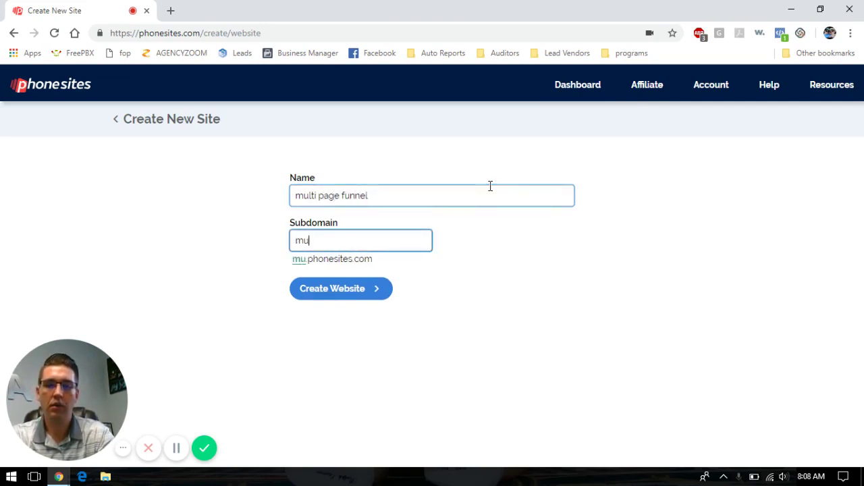
type("ltipagefunnels")
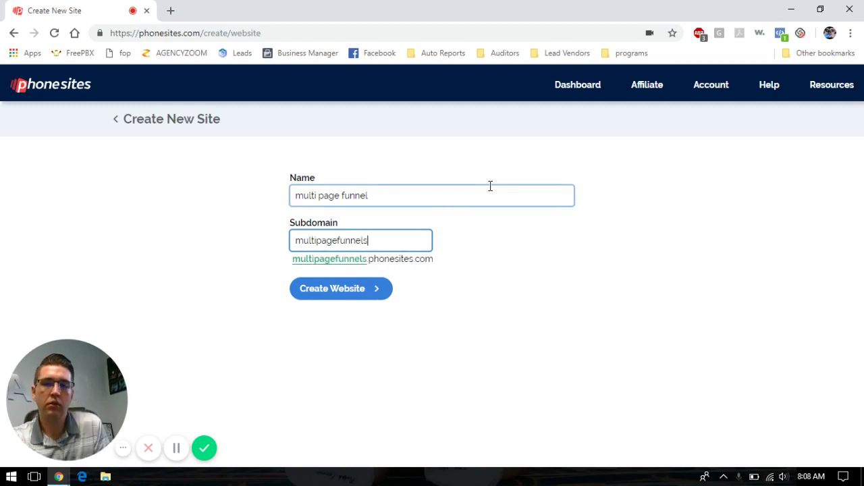
left_click(348, 294)
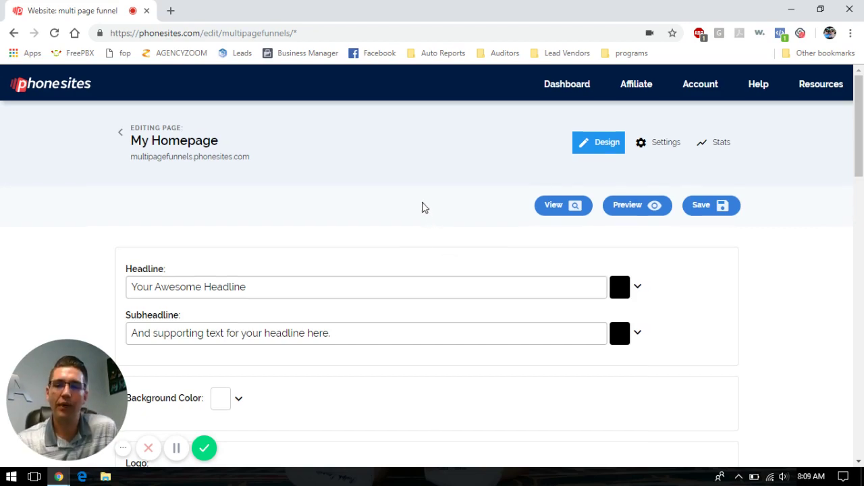
Replace the homepage headline with 'Discover the easiest way to set up a multipage funnel'.
scroll(423, 207, "down", 1)
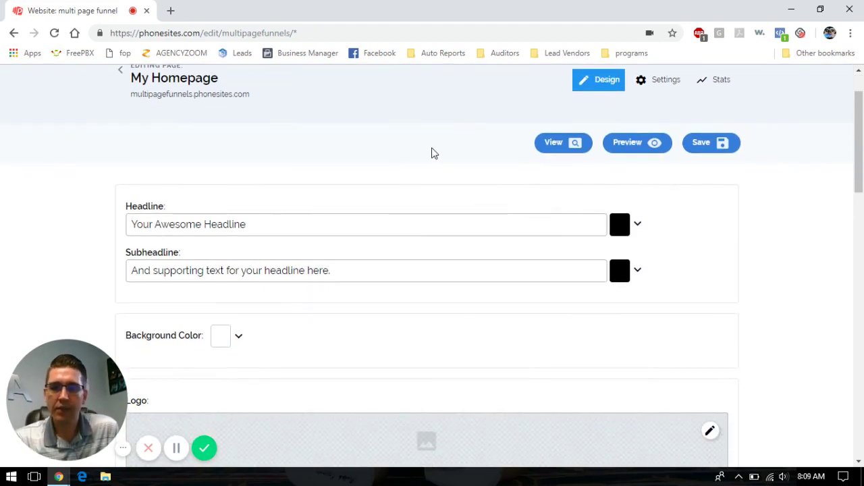
scroll(438, 155, "up", 1)
scroll(756, 258, "down", 2)
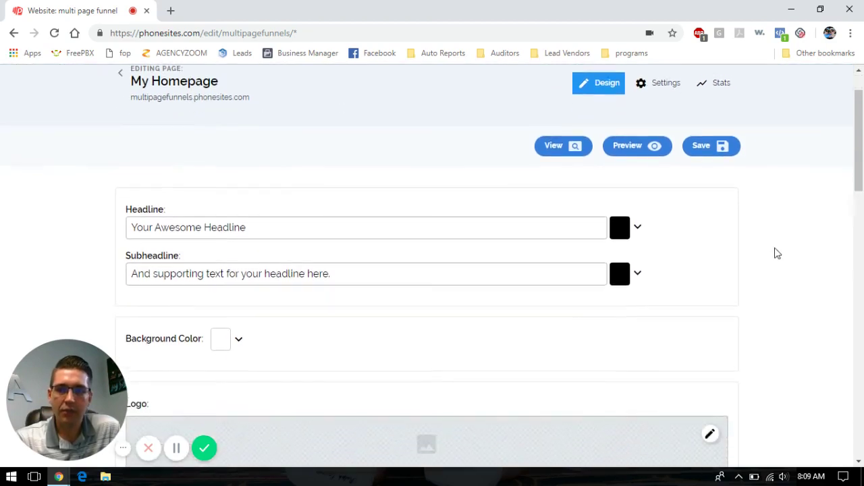
left_click_drag(293, 160, 3, 140)
type("D")
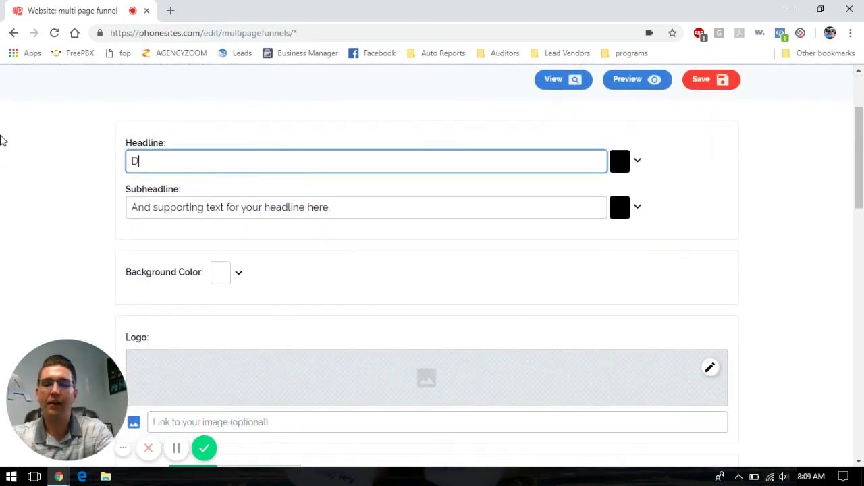
type("Iscov")
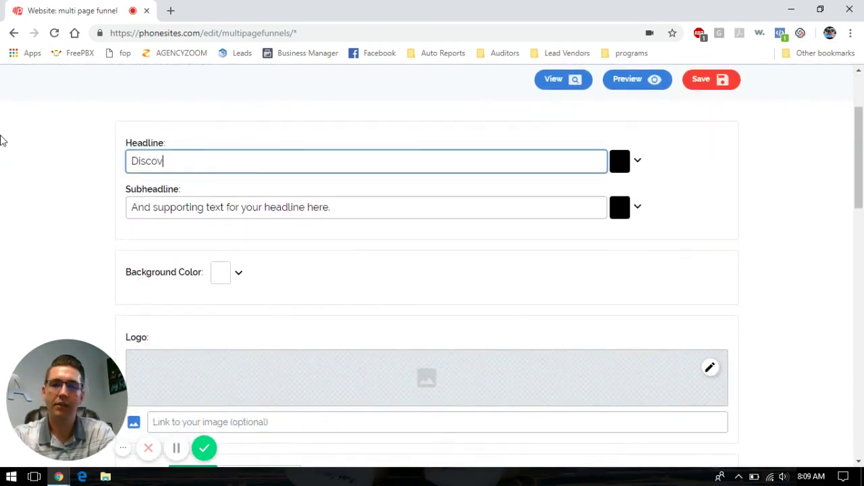
type("er the easiest ")
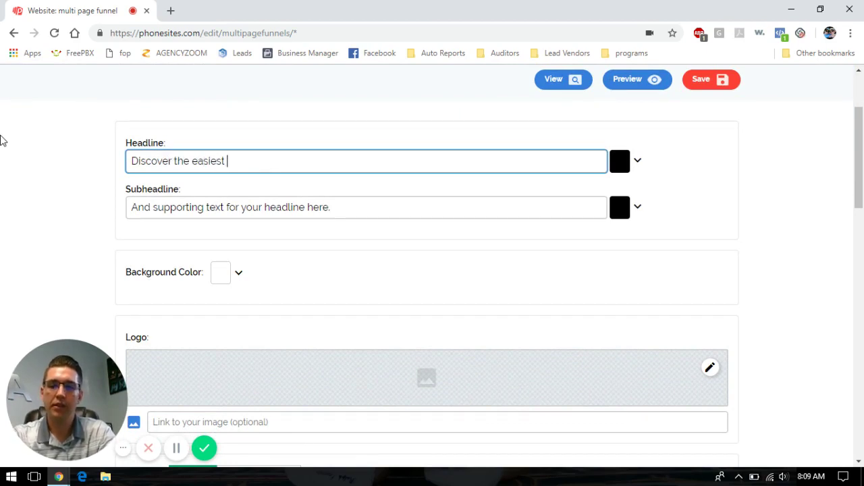
type("way to set up a mul")
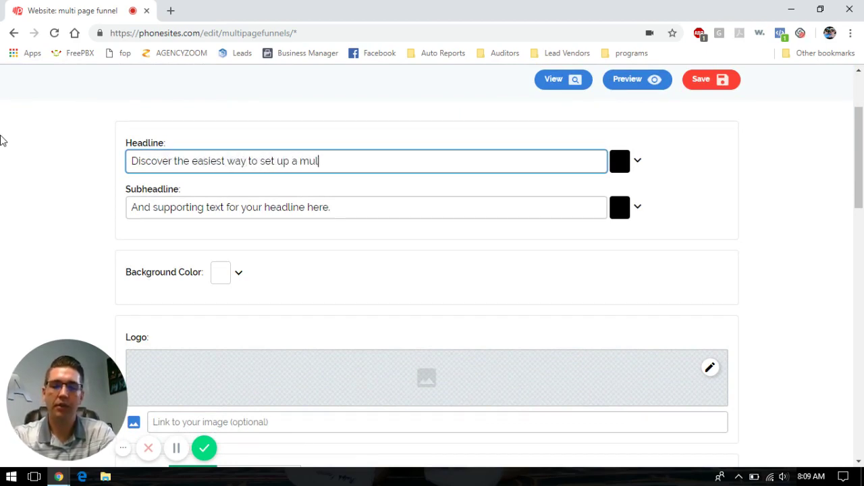
type("tipage funnel")
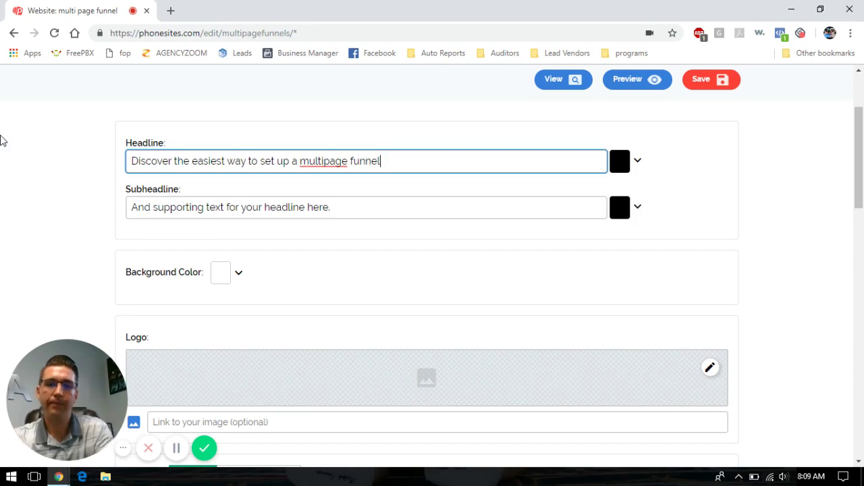
Change the subheadline to 'Keep following along for more information.'.
key("Tab")
left_click_drag(381, 210, 164, 208)
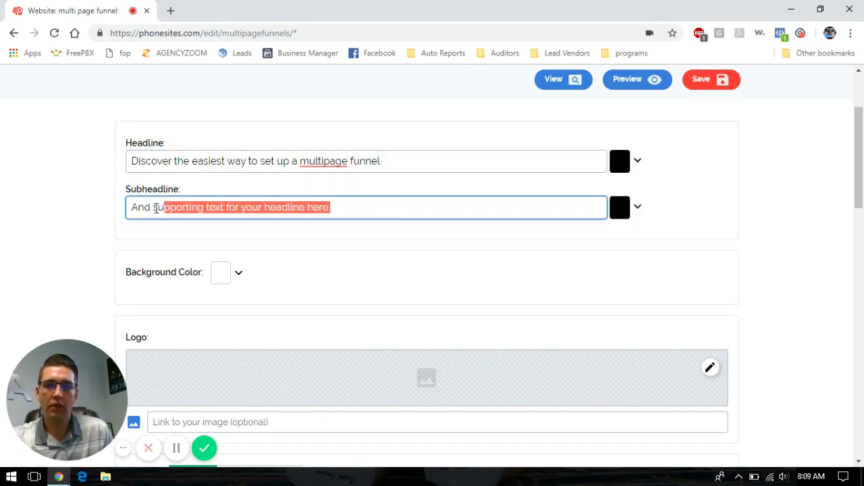
key("BackSpace")
key("BackSpace")
key("BackSpace")
key("BackSpace")
key("BackSpace")
key("BackSpace")
key("BackSpace")
type("Keep")
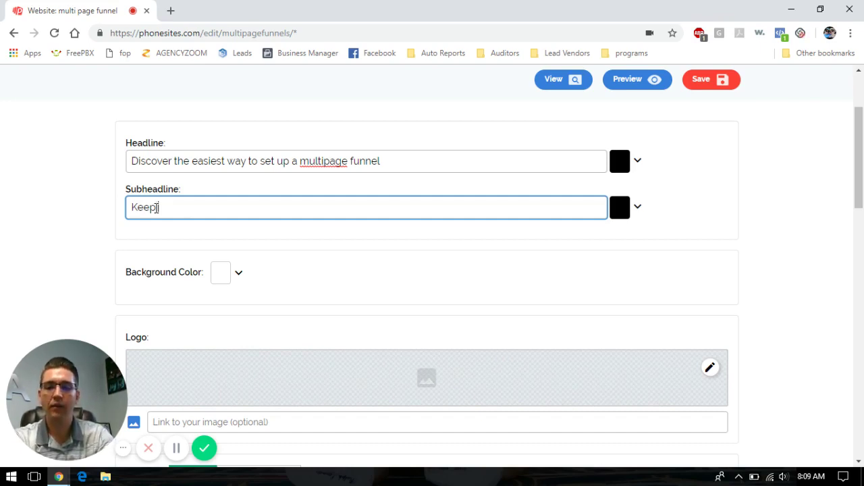
type("following along for")
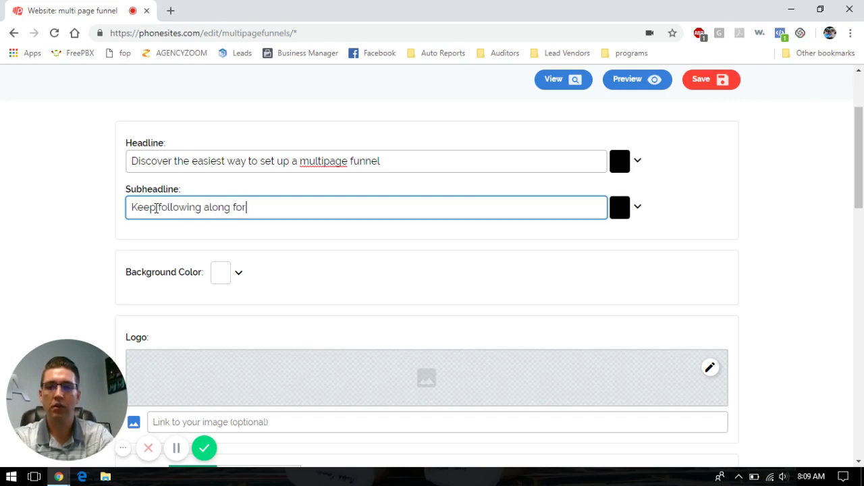
type(" more infom")
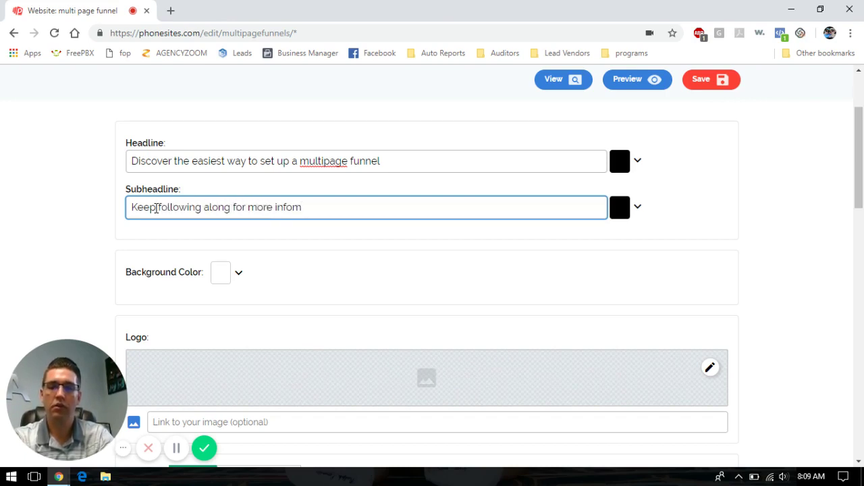
key("BackSpace")
type("rmation.")
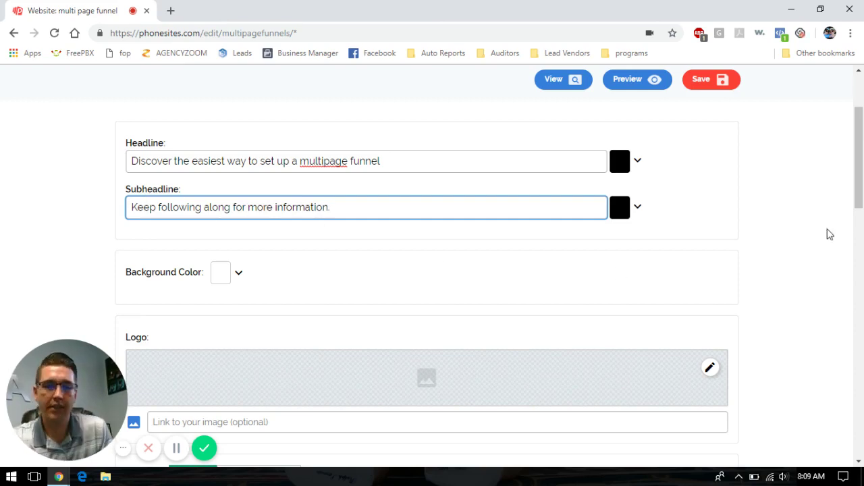
left_click(830, 235)
Save the edited homepage.
scroll(715, 301, "down", 8)
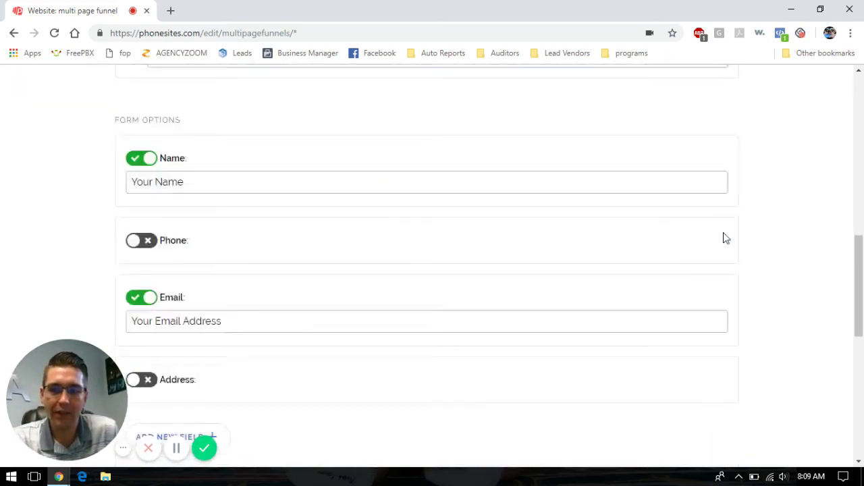
scroll(675, 216, "down", 2)
left_click(143, 116)
scroll(405, 203, "down", 3)
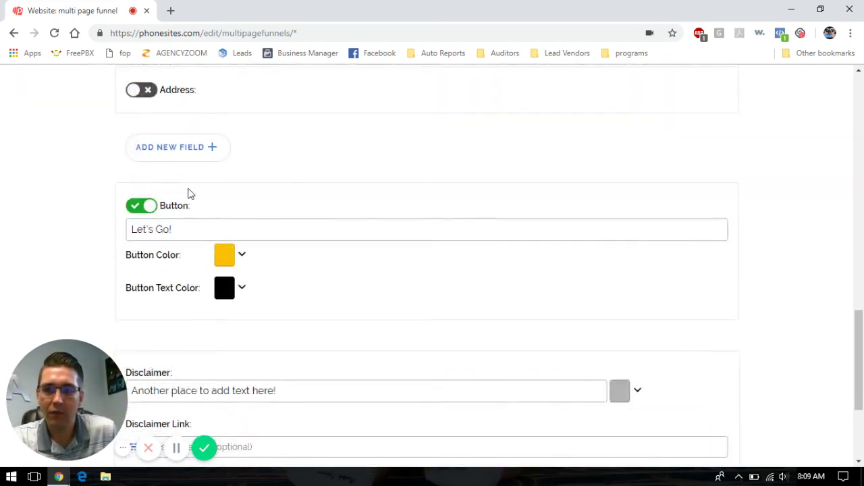
scroll(417, 281, "down", 3)
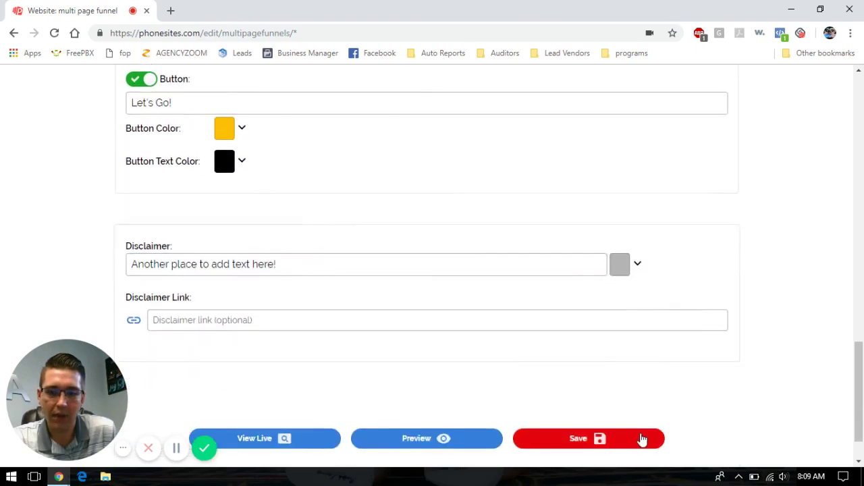
left_click(642, 440)
Return to the multi page funnel site's pages list.
scroll(762, 303, "up", 6)
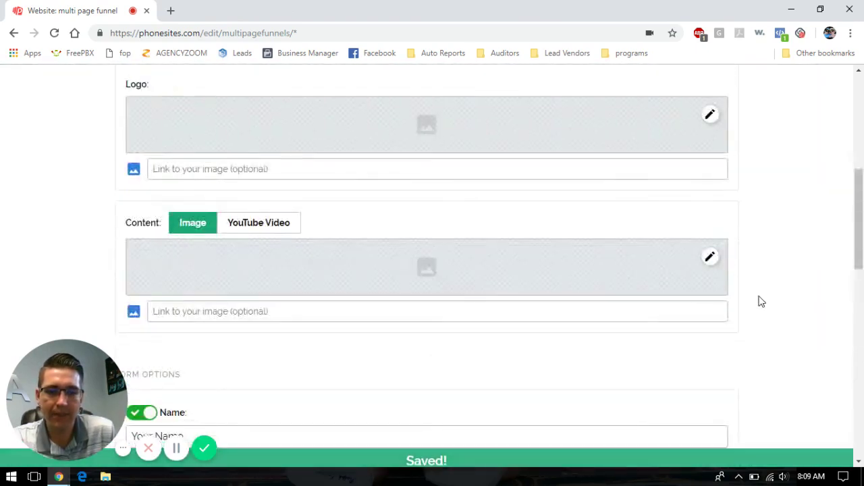
scroll(761, 301, "up", 5)
left_click(120, 134)
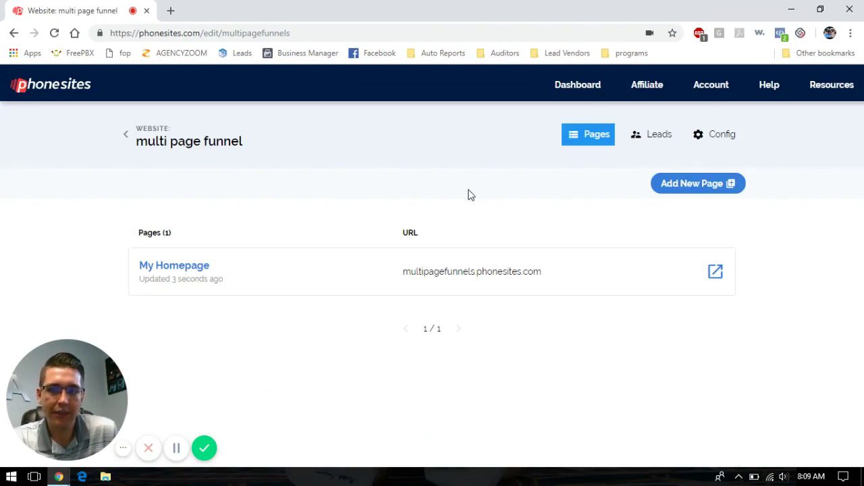
Install the white Thank You Page template as a new page and confirm the install.
left_click(704, 187)
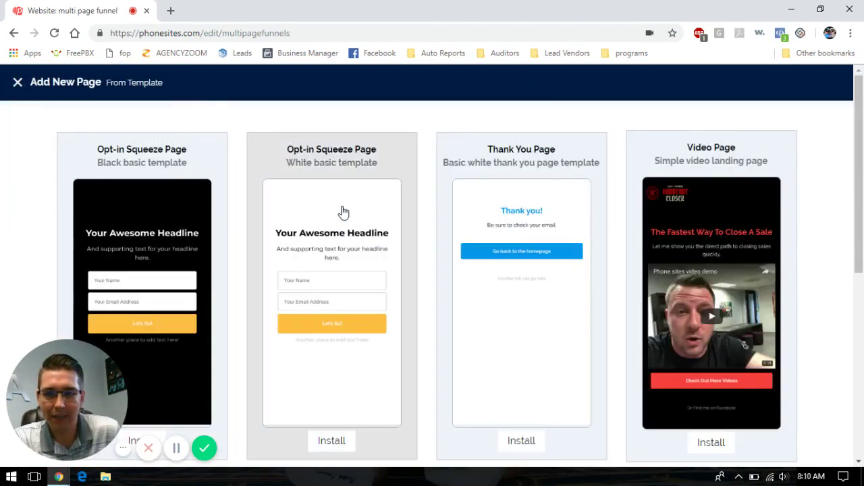
scroll(828, 170, "down", 1)
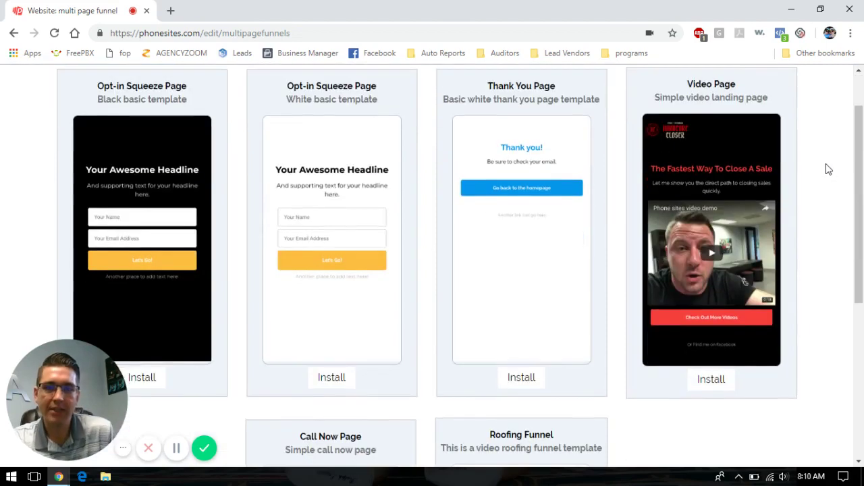
scroll(827, 202, "down", 1)
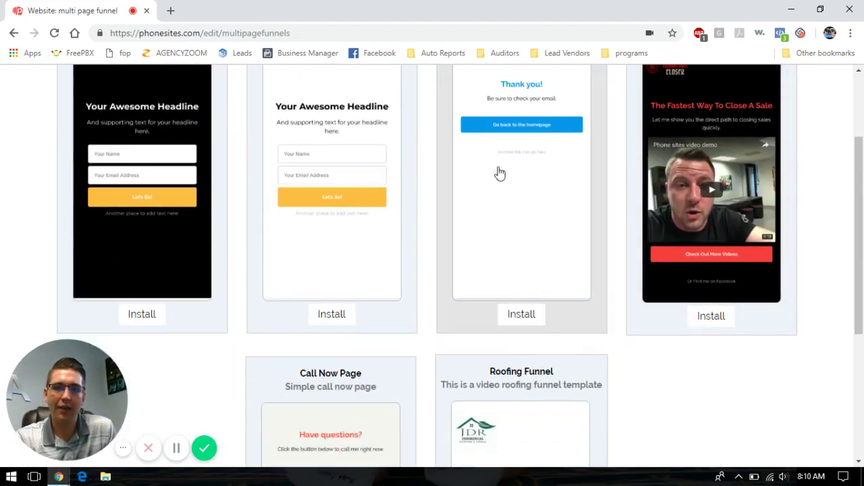
scroll(511, 174, "down", 2)
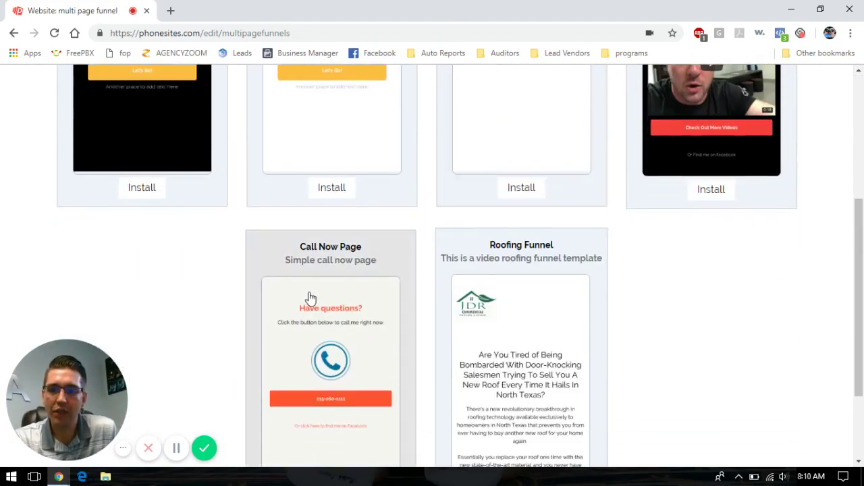
scroll(341, 300, "up", 2)
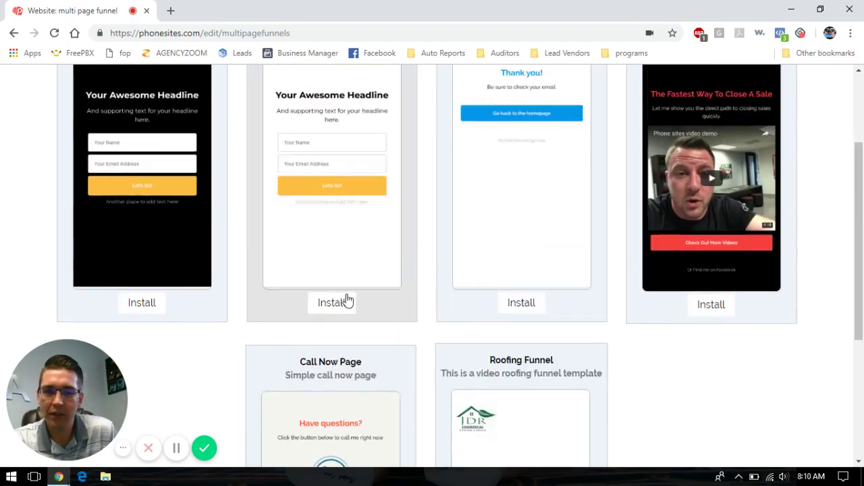
scroll(540, 208, "up", 2)
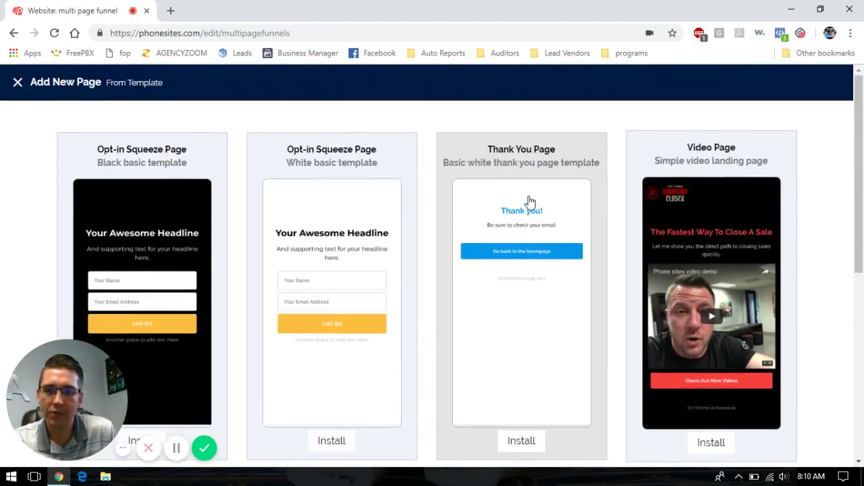
left_click(531, 202)
left_click(526, 434)
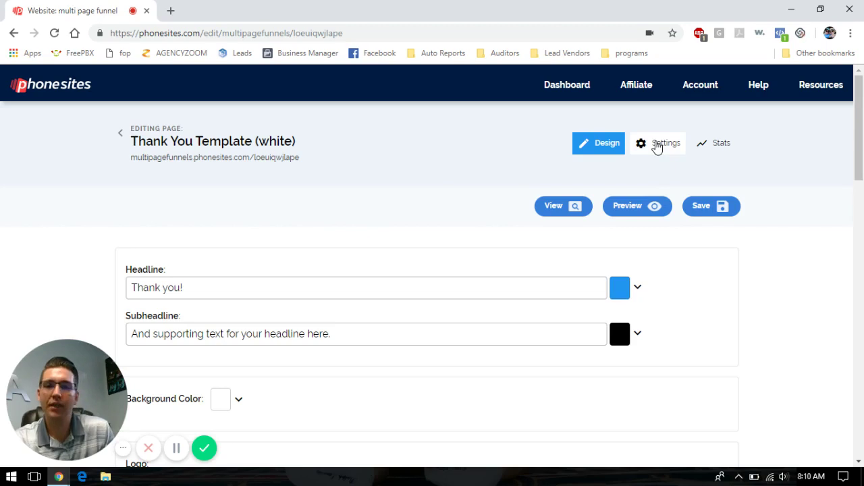
In page settings, set the URL to 'thankyou' and trim the title to 'Thank You'.
left_click(657, 145)
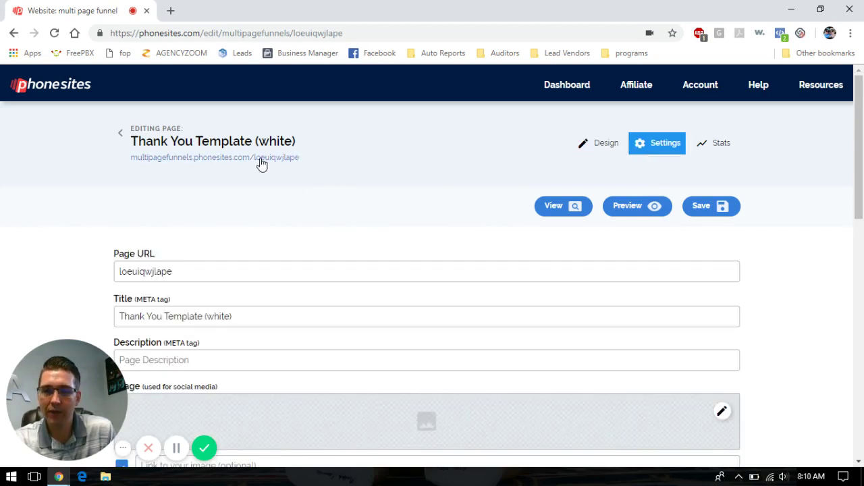
double_click(196, 278)
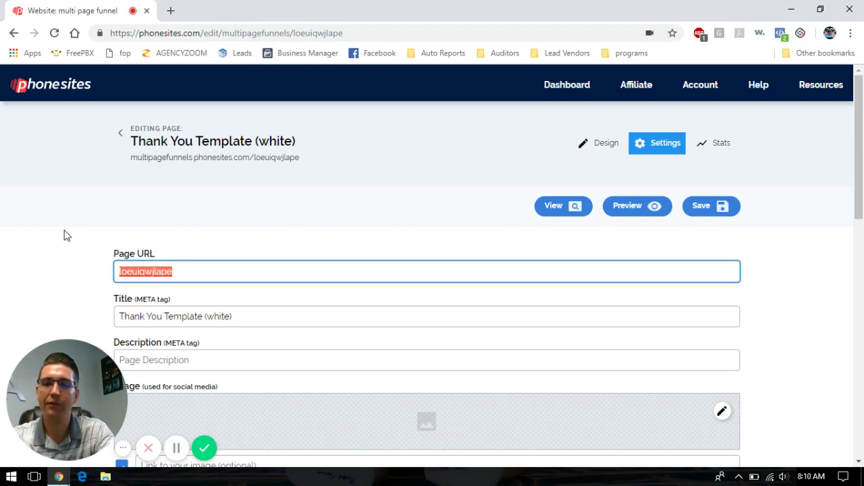
type("thankyou")
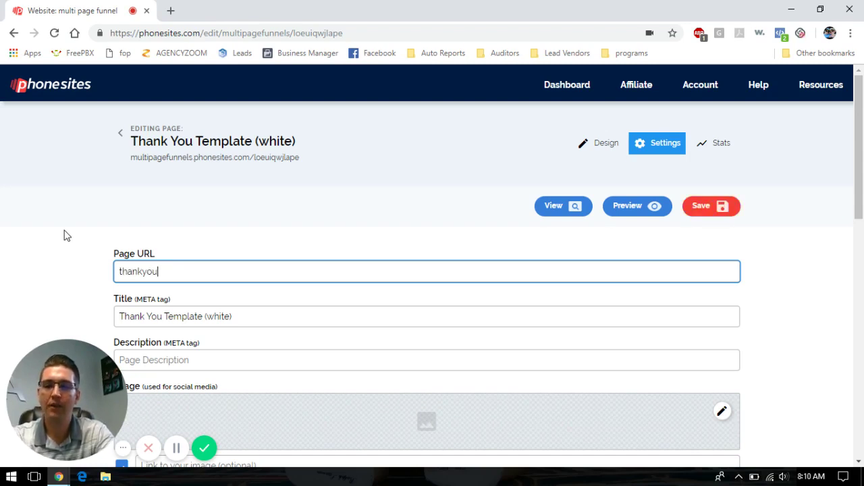
key("Tab")
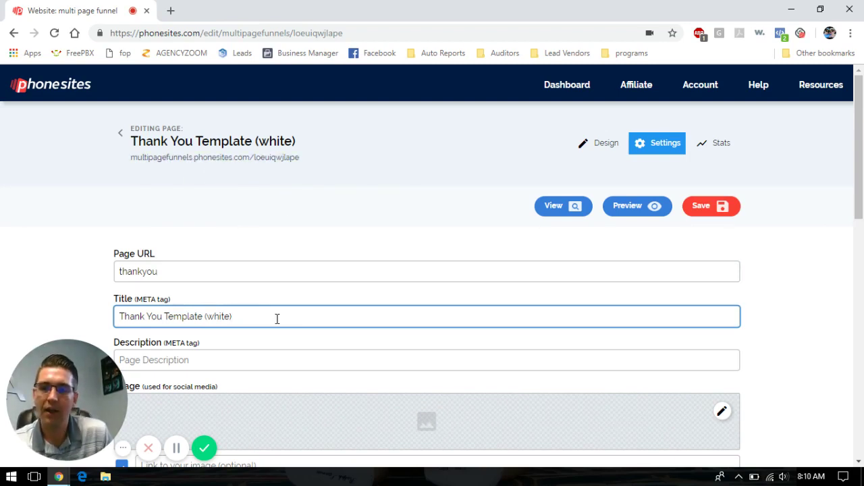
left_click_drag(276, 316, 166, 312)
key("BackSpace")
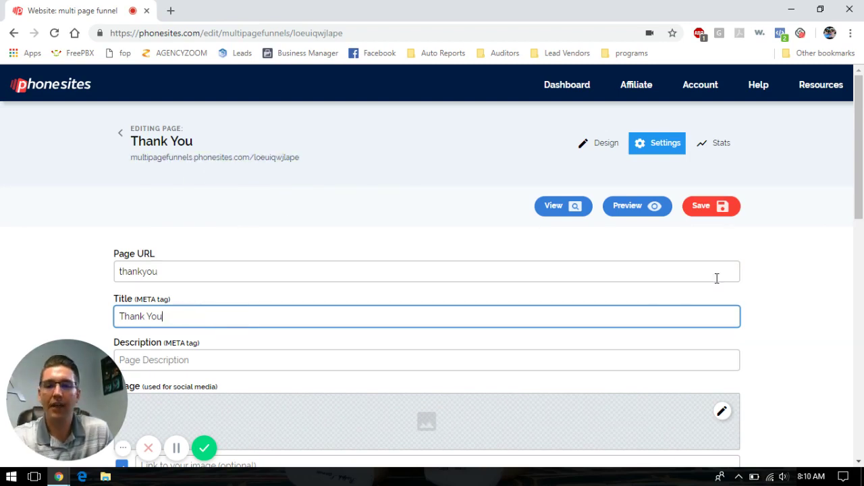
key("shift+Tab")
Save the thank-you page settings and return to the funnel's pages list.
scroll(743, 266, "down", 5)
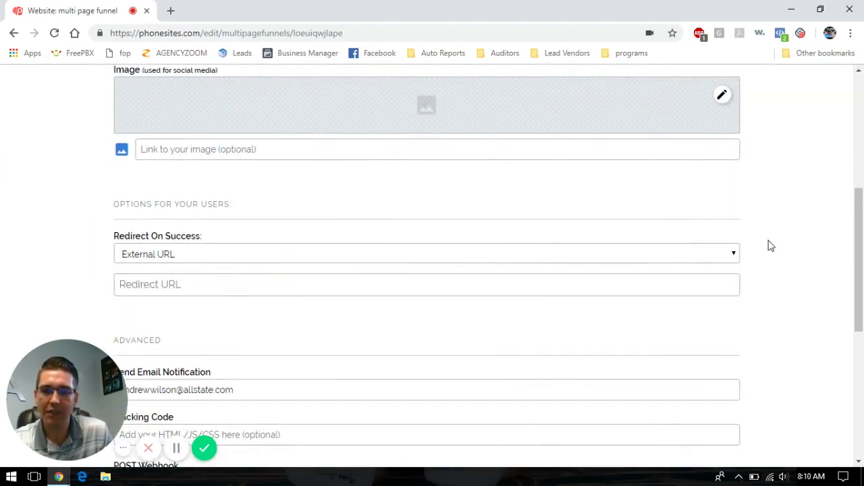
scroll(790, 318, "down", 3)
scroll(787, 352, "up", 7)
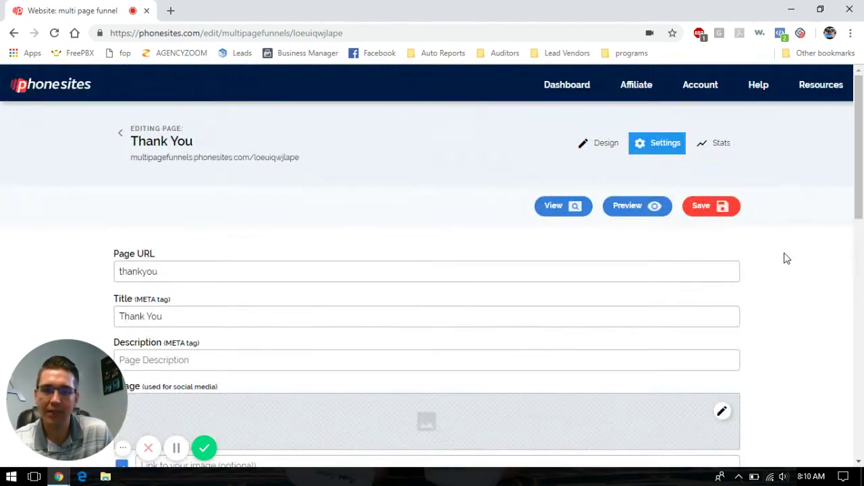
left_click(734, 210)
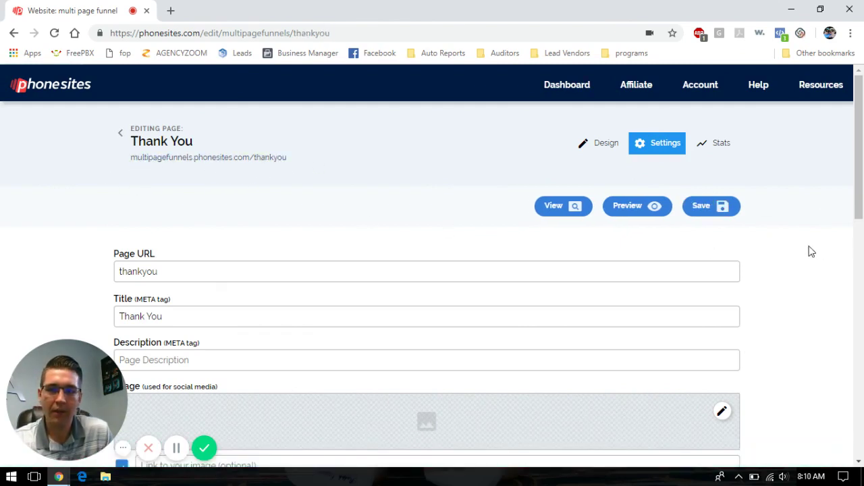
scroll(803, 255, "down", 3)
scroll(803, 255, "up", 3)
left_click(121, 134)
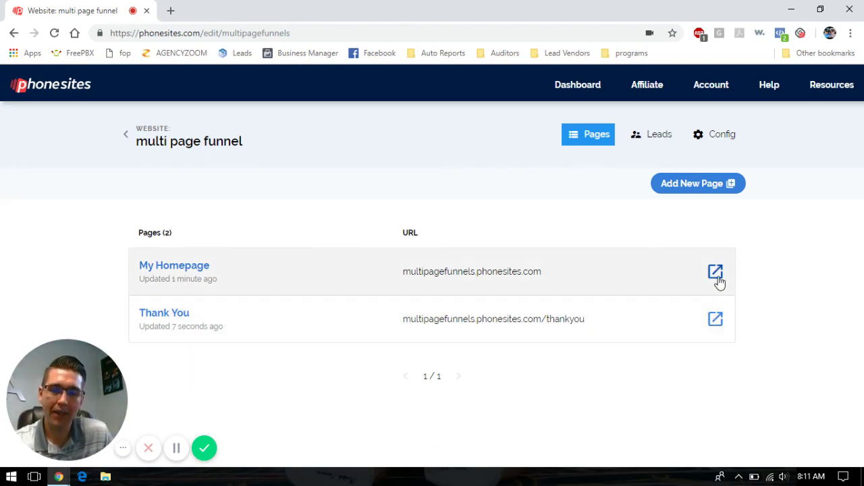
Open My Homepage's settings down to the Redirect On Success section.
left_click(716, 273)
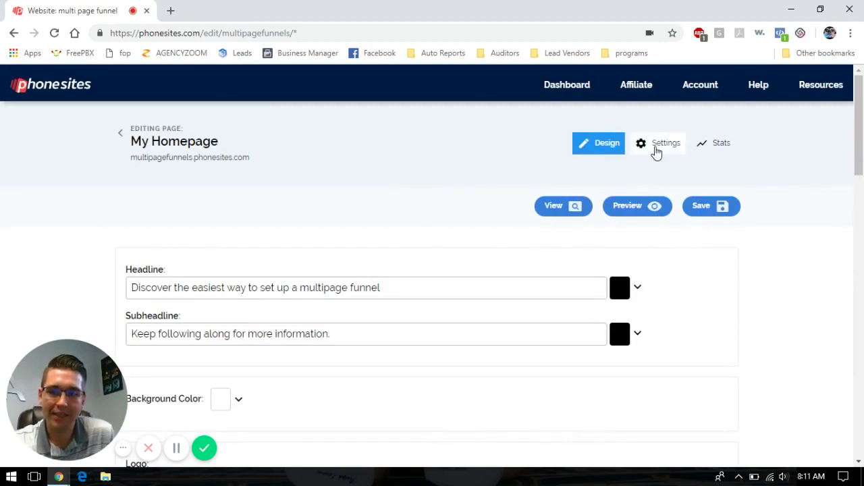
left_click(657, 147)
scroll(218, 175, "down", 4)
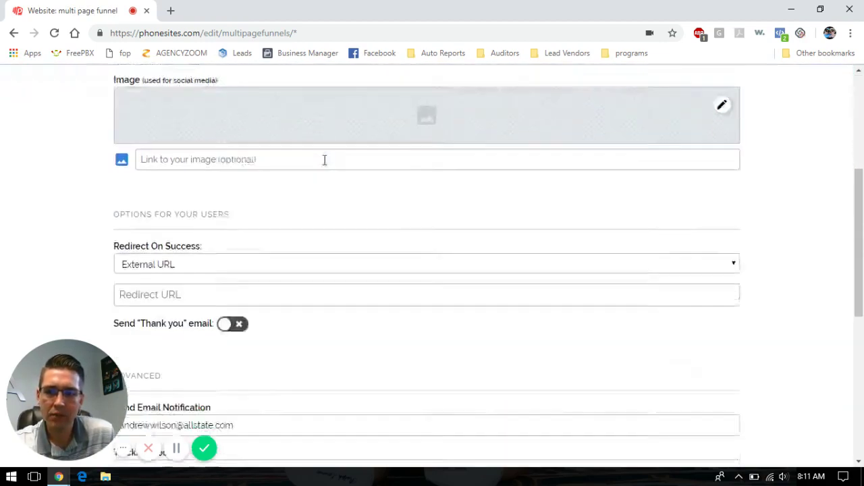
scroll(324, 160, "down", 1)
left_click_drag(73, 180, 592, 323)
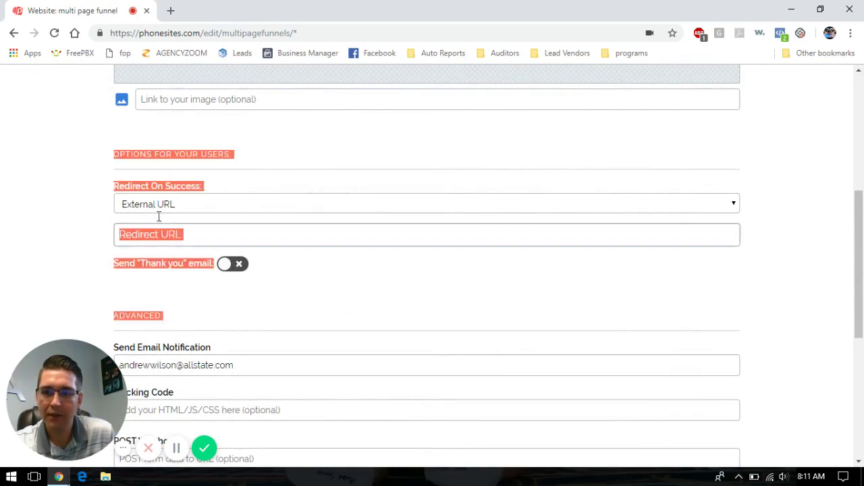
left_click(72, 201)
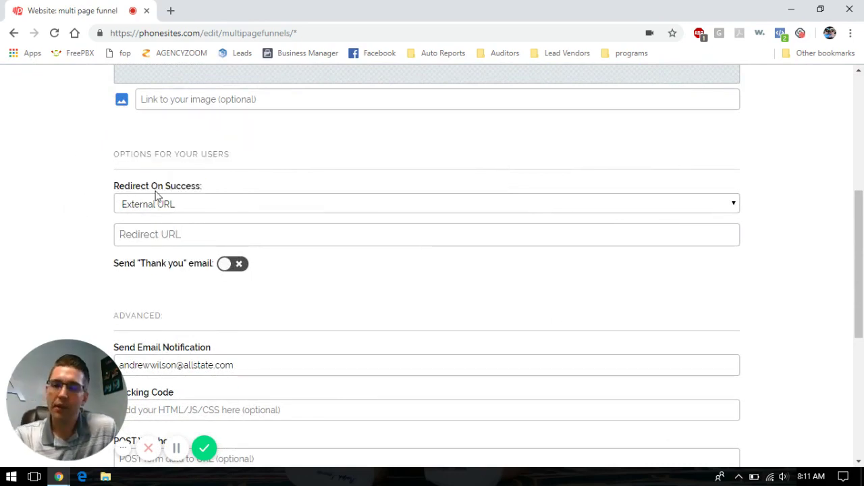
left_click(174, 236)
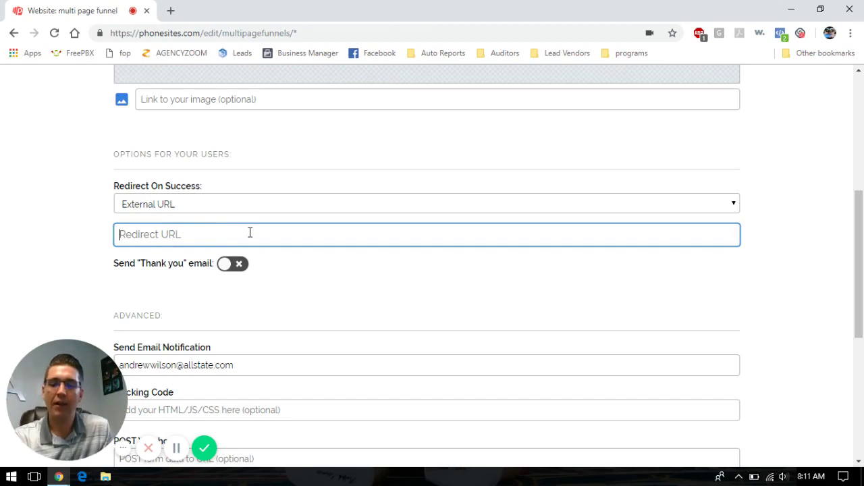
type("fac")
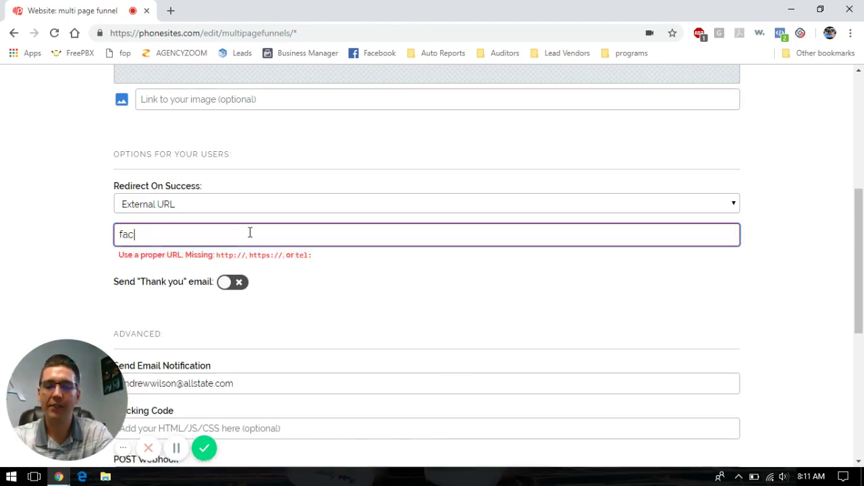
type("ebook.c")
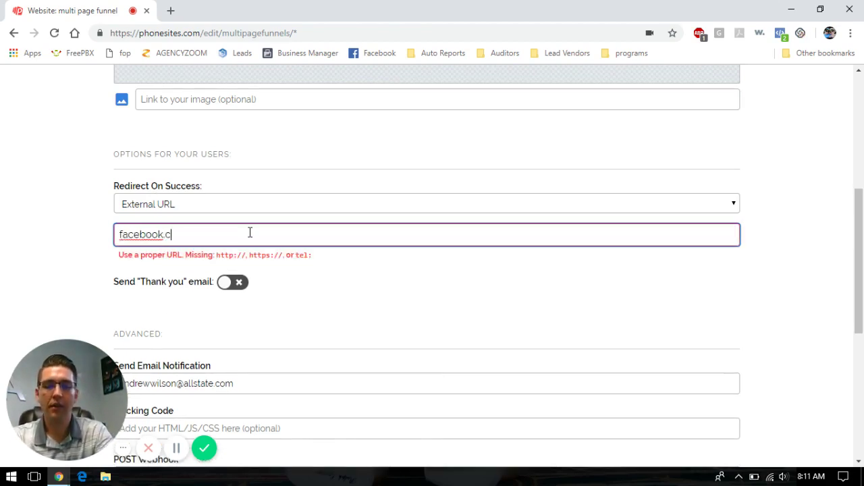
type("om/")
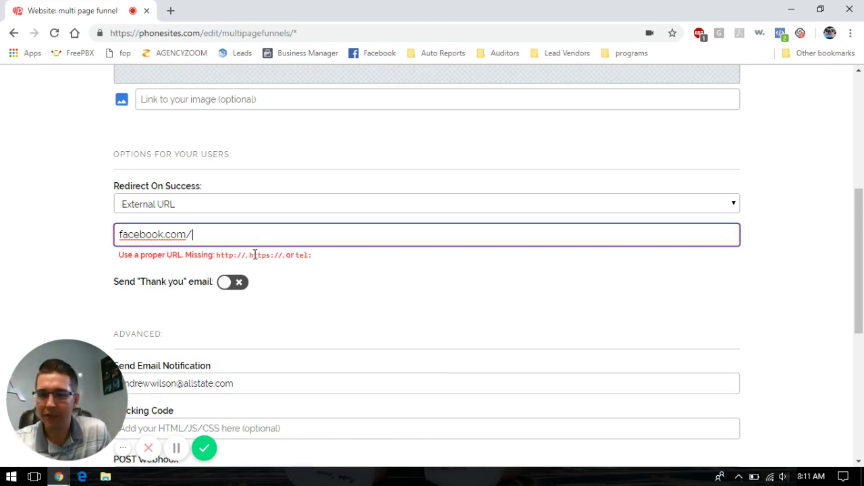
left_click_drag(248, 254, 284, 255)
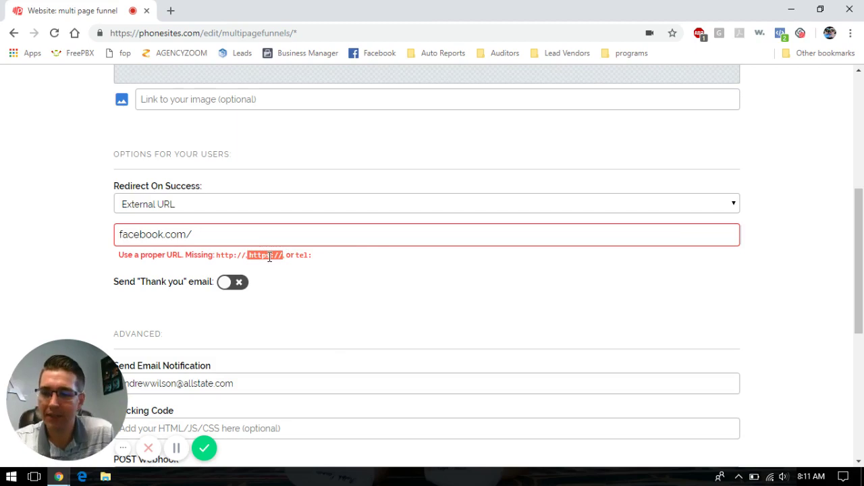
left_click(363, 291)
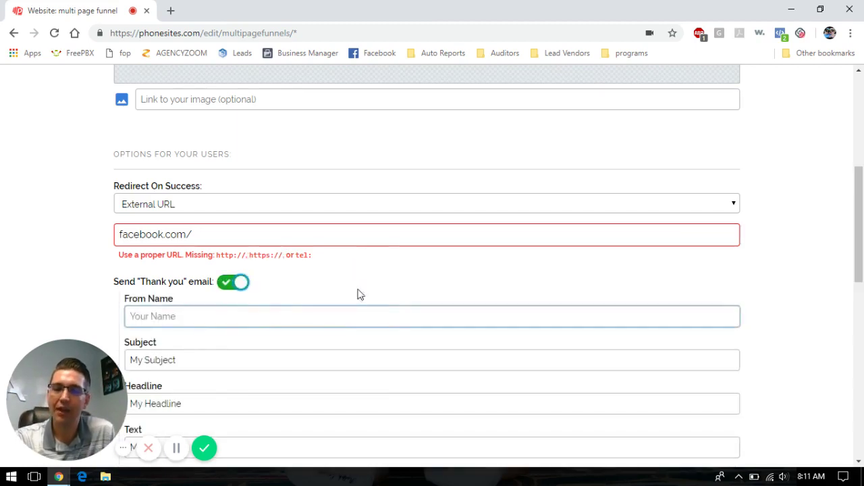
left_click(226, 283)
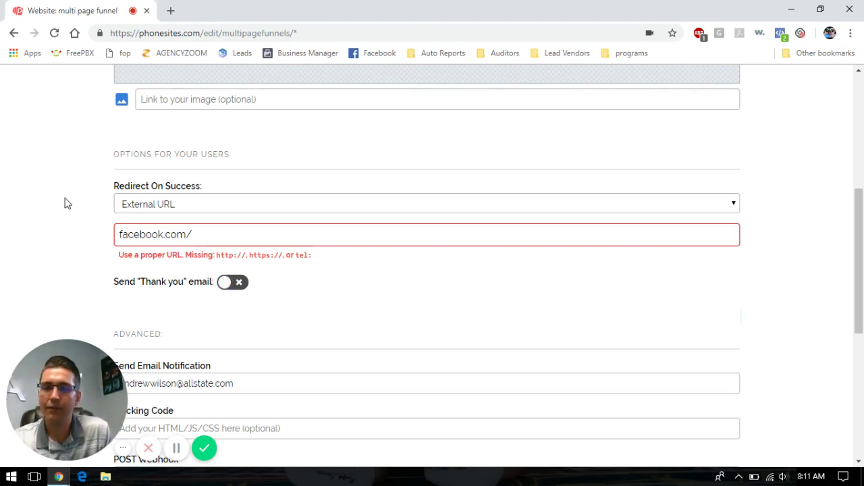
Set the success redirect to multipagefunnels.phonesites.com/thankyou, save, and go back to the pages list.
left_click(162, 206)
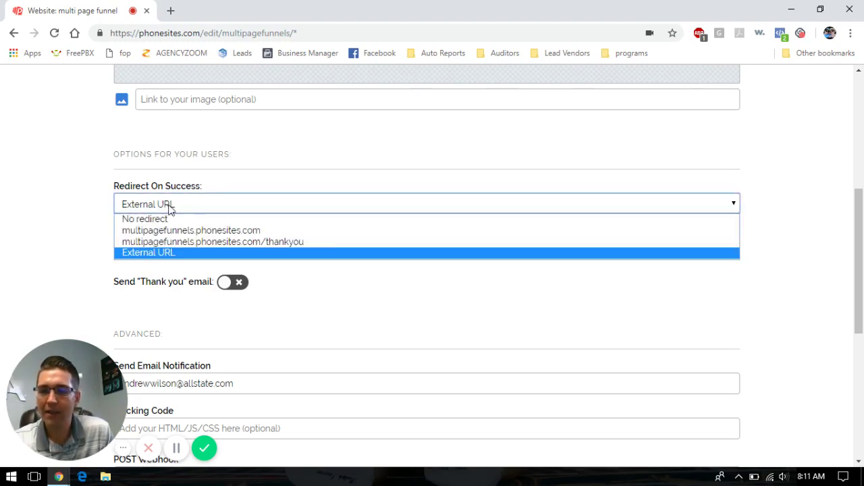
left_click(230, 243)
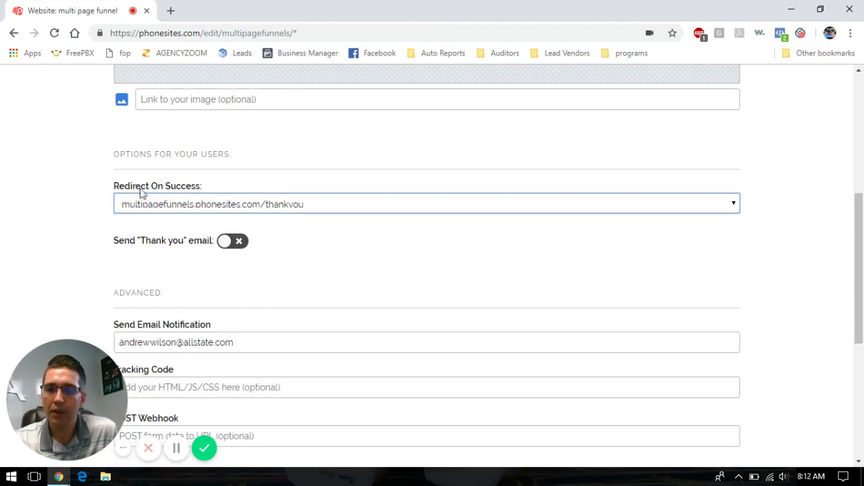
scroll(776, 307, "down", 5)
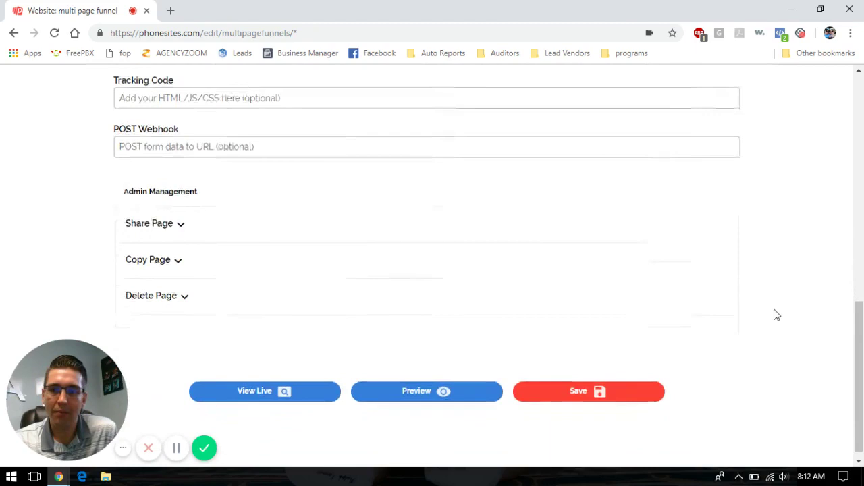
left_click(643, 384)
scroll(777, 346, "up", 15)
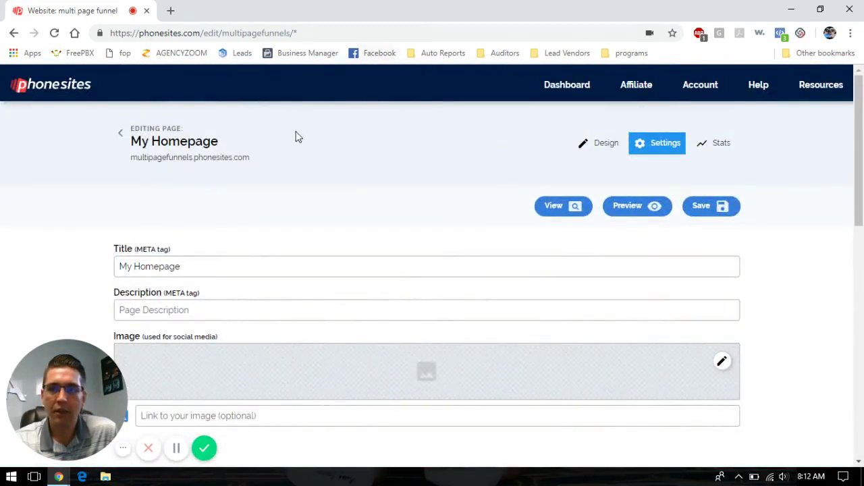
left_click(121, 133)
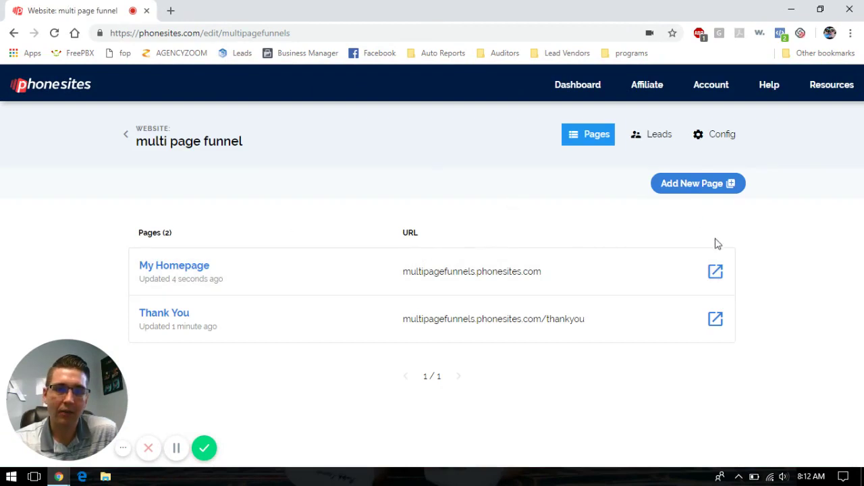
Open the live version of My Homepage.
left_click(716, 274)
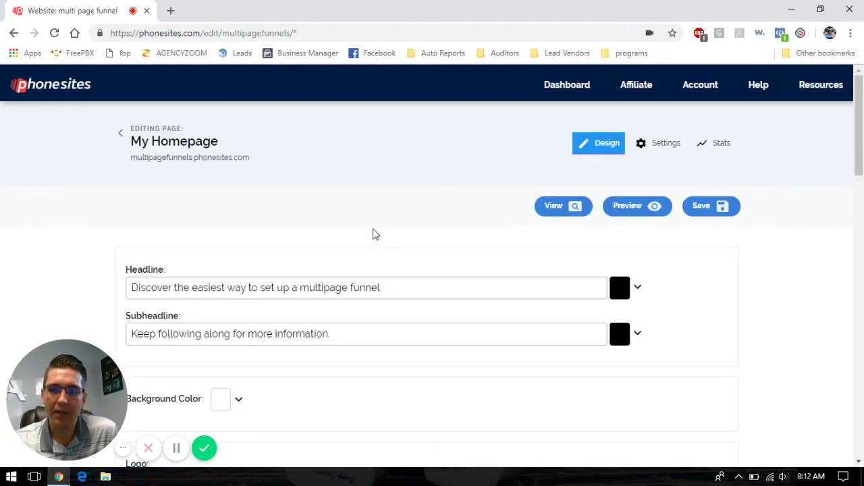
left_click(560, 218)
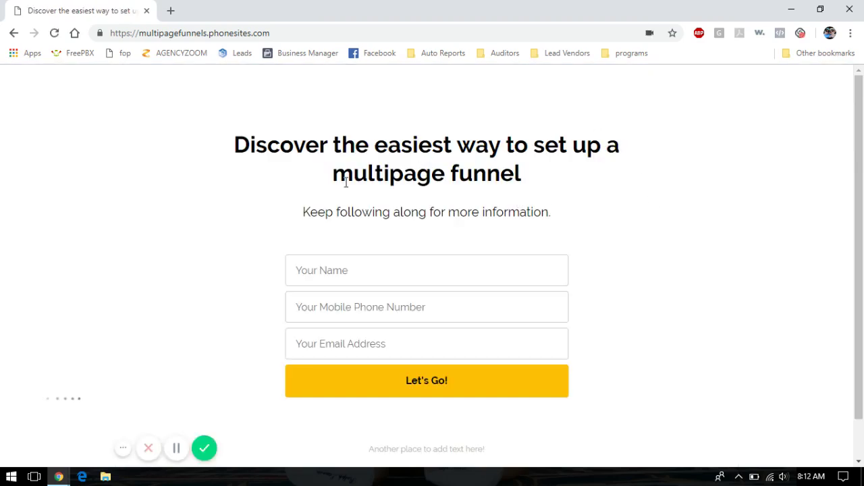
scroll(631, 198, "down", 1)
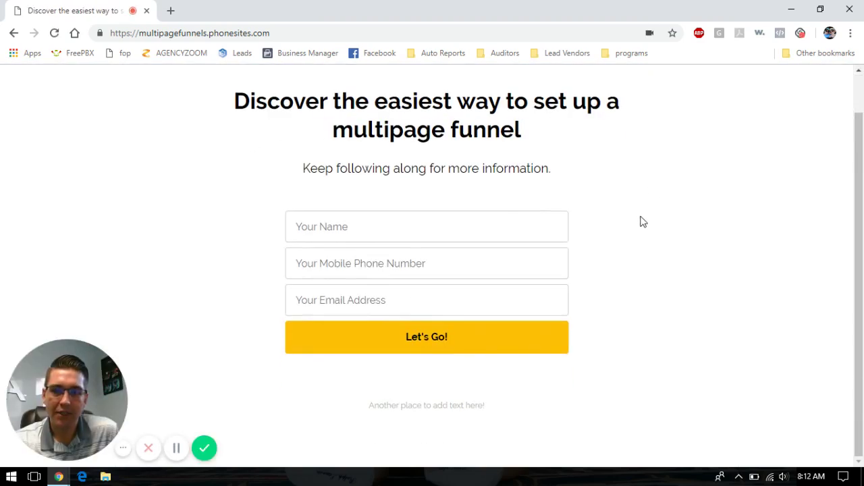
Fill the opt-in form with a test name, phone number and email, and submit it.
left_click(361, 224)
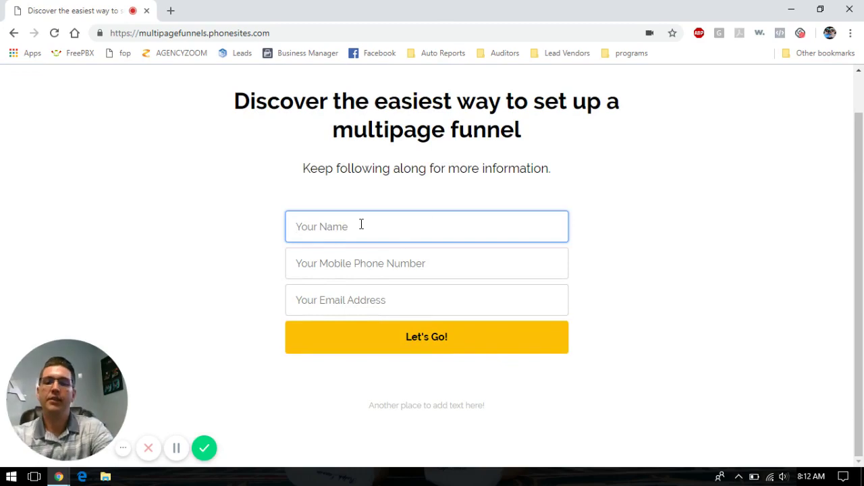
type("drew")
key("Tab")
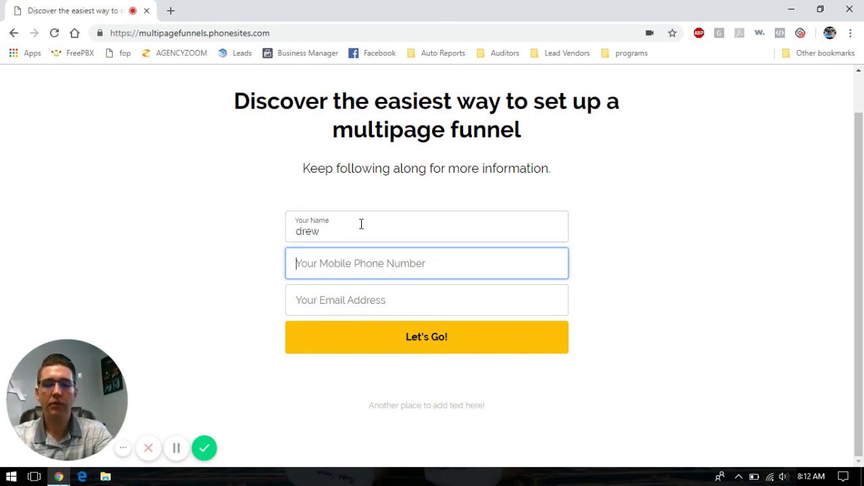
type("5555555555")
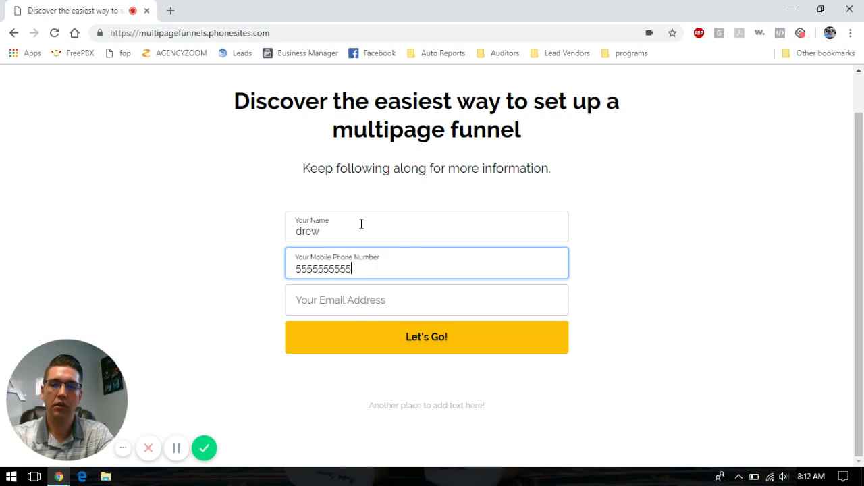
key("Tab")
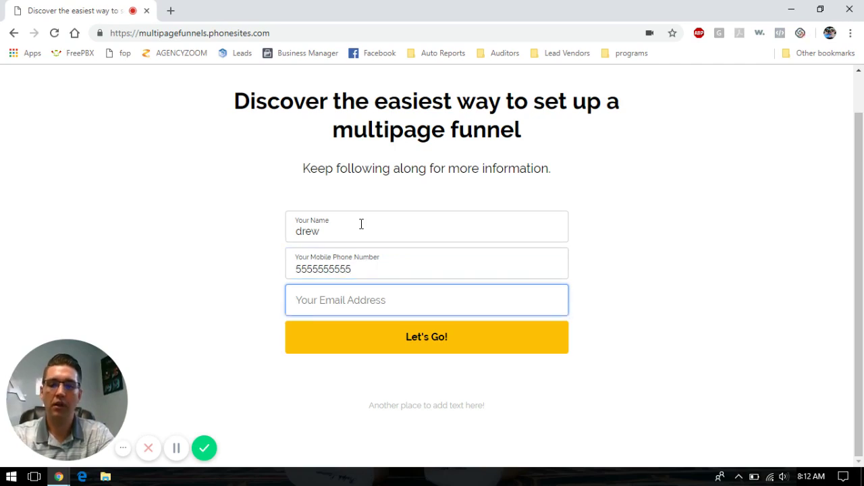
type("test@test.com")
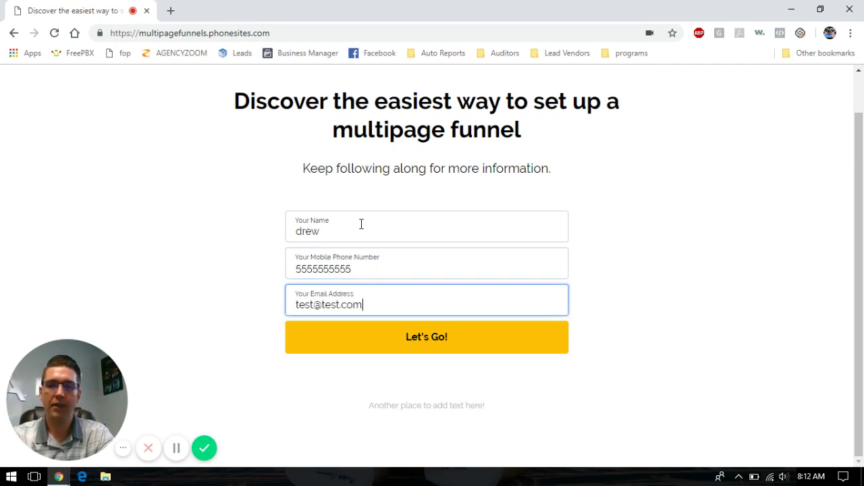
left_click(437, 338)
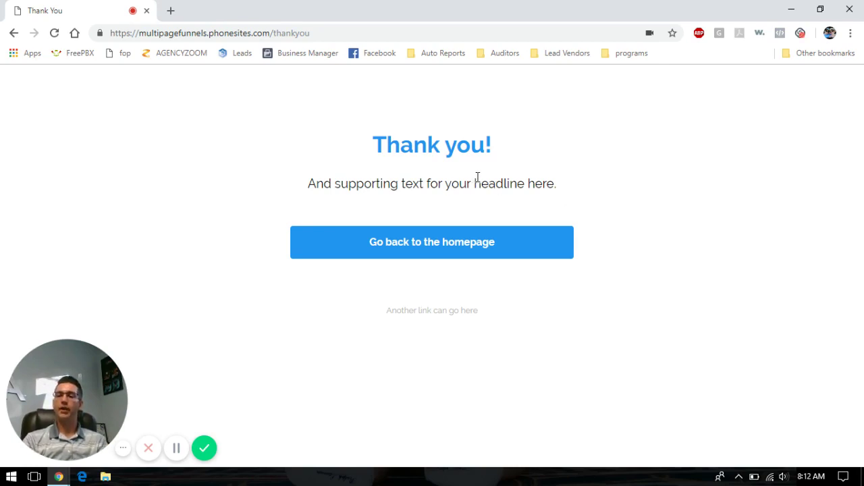
Leave the thank-you page and navigate back to the Phonesites pages list.
left_click(437, 251)
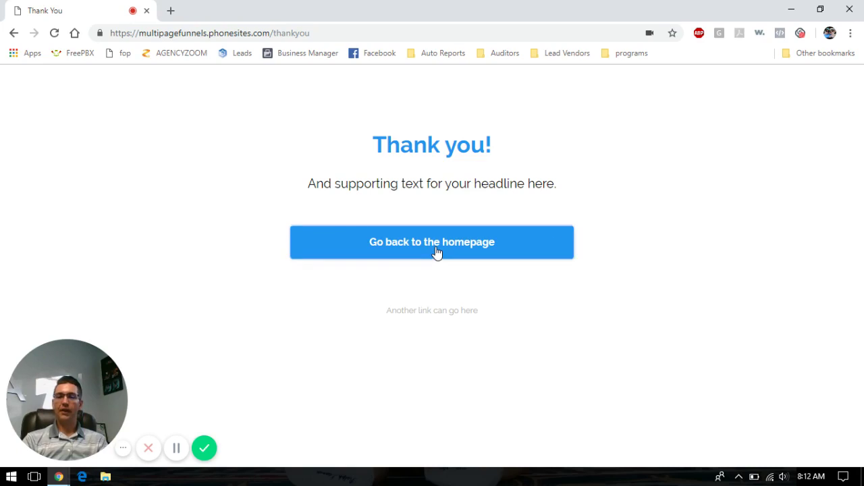
left_click(442, 252)
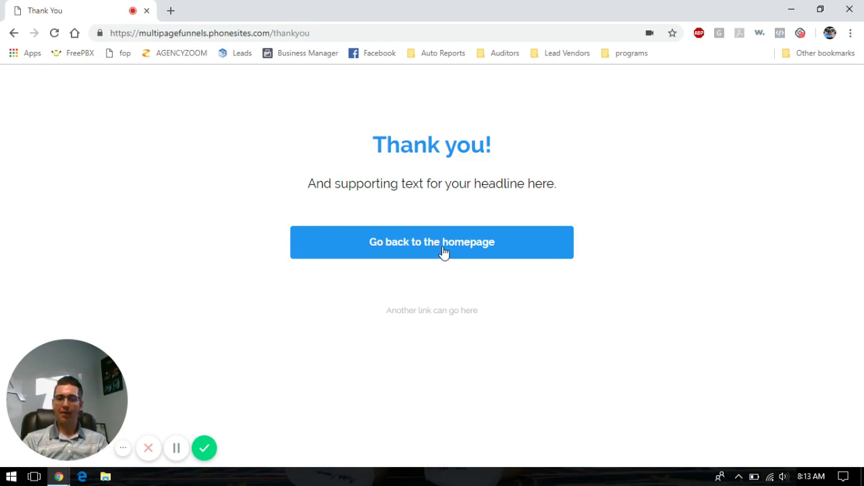
left_click(14, 33)
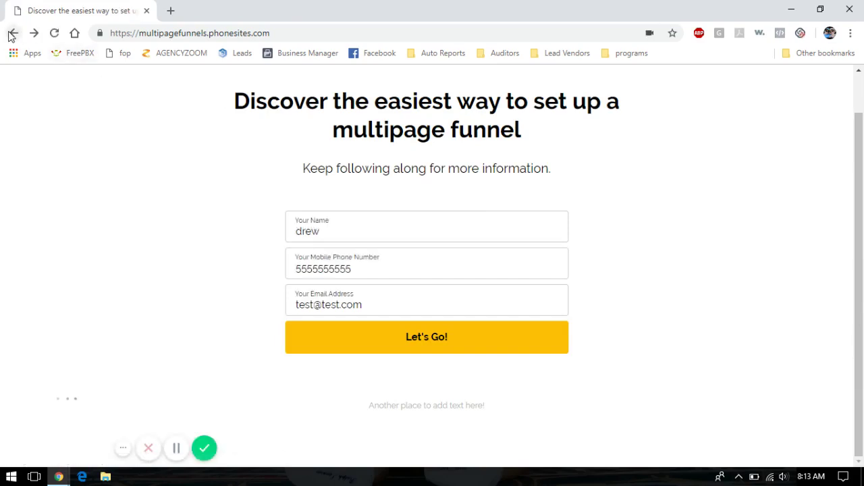
left_click(13, 33)
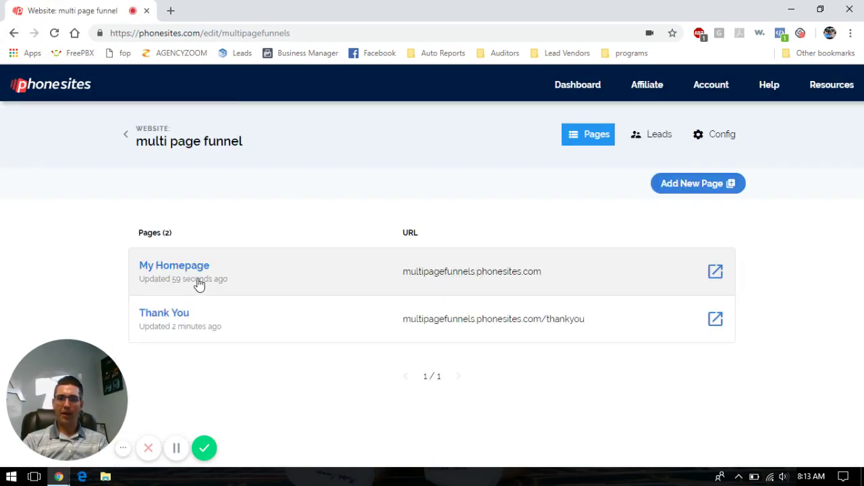
left_click(720, 323)
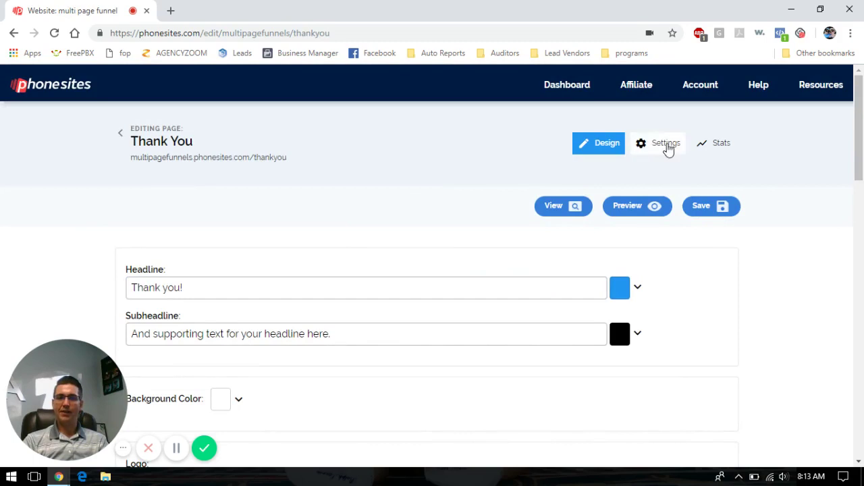
left_click(666, 145)
scroll(405, 187, "down", 2)
scroll(219, 138, "down", 3)
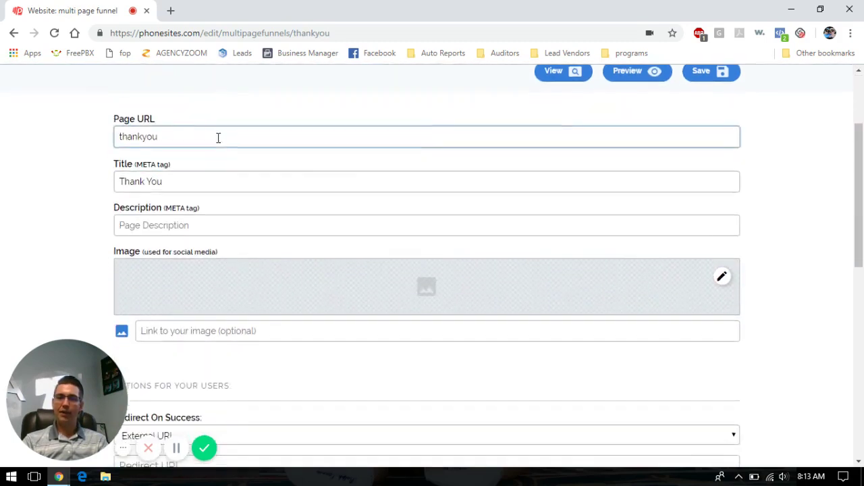
left_click(177, 284)
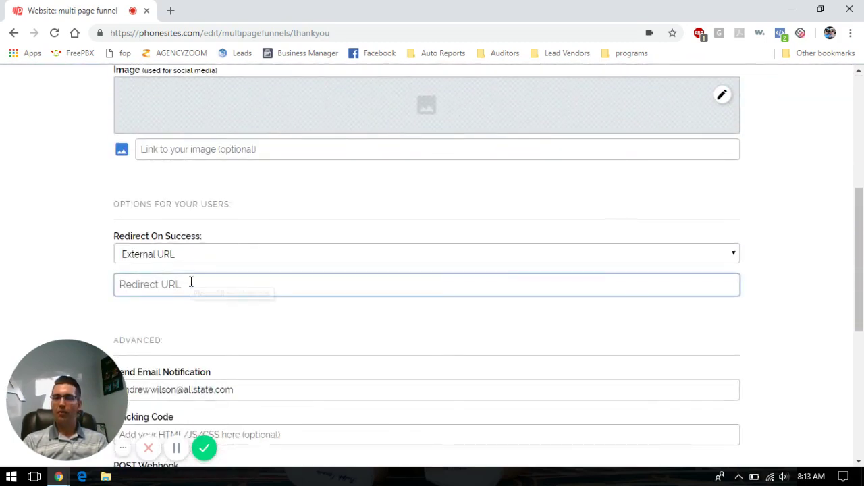
type("h")
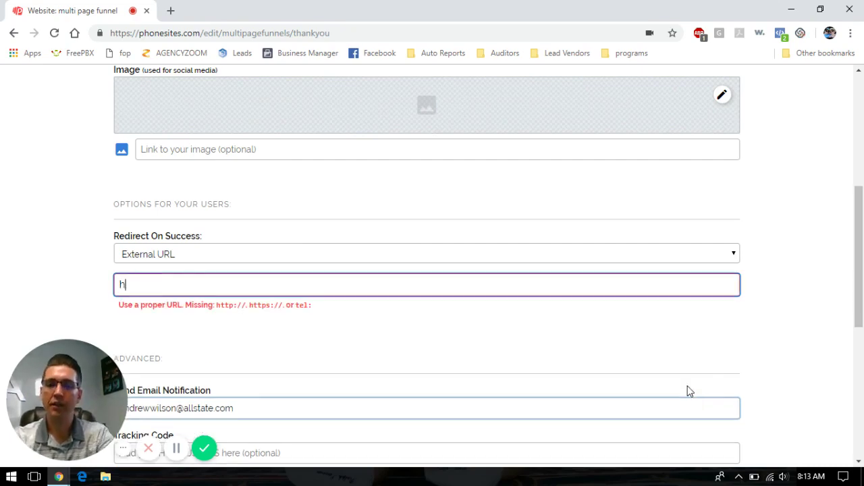
type("ttps://")
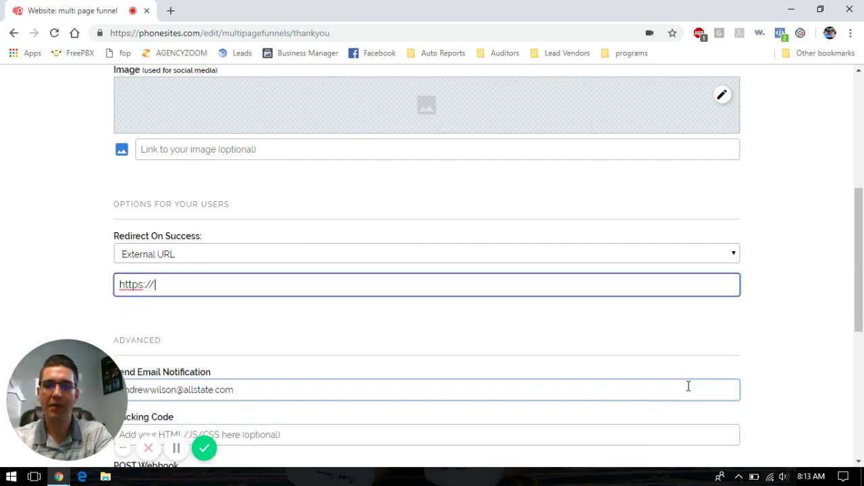
type("faceboo")
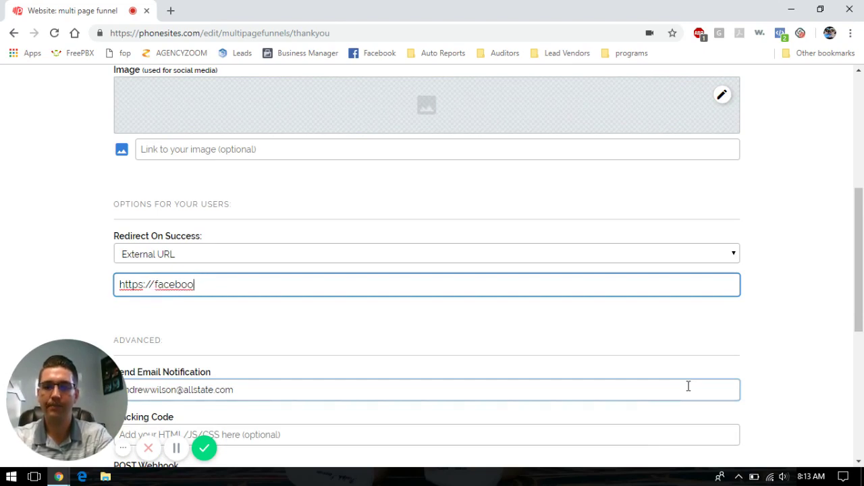
type("k.com")
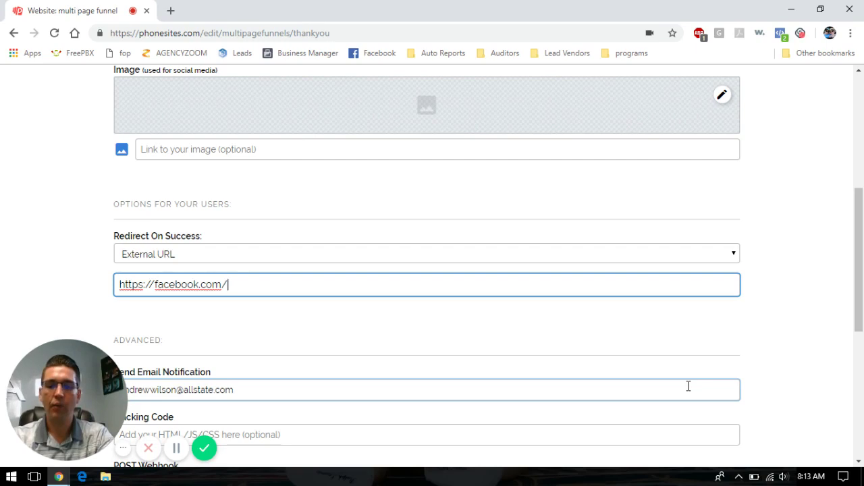
type("/mobilefunnels")
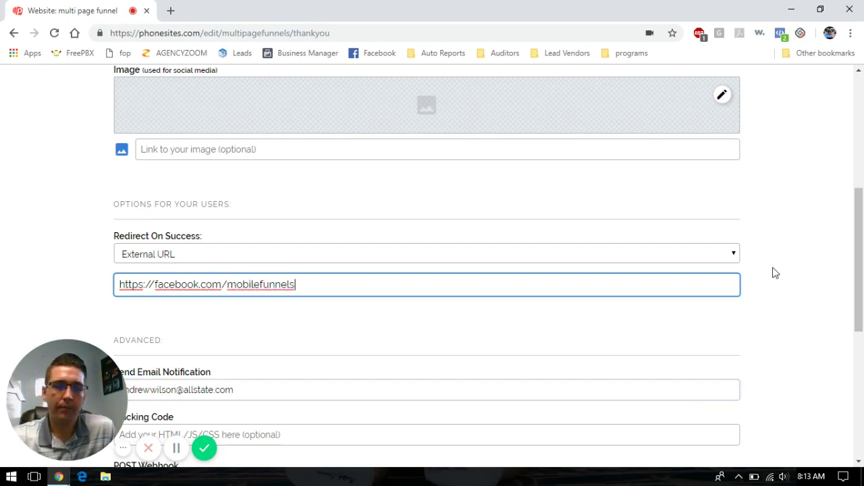
scroll(774, 272, "down", 5)
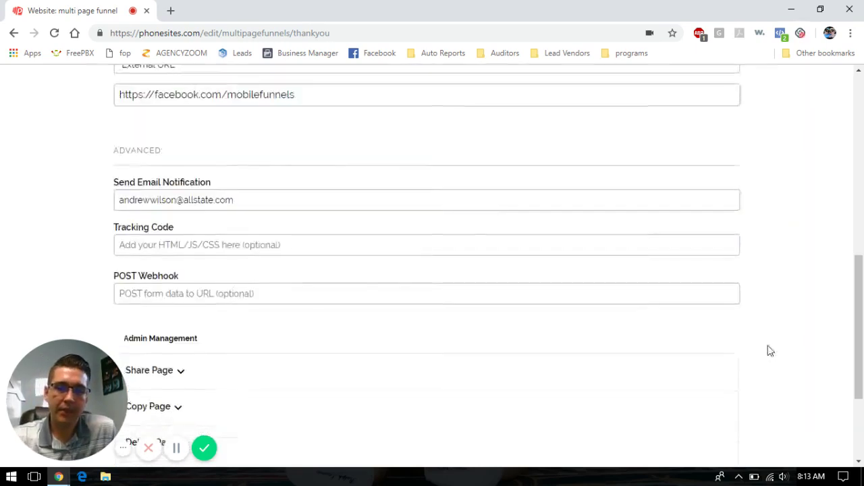
left_click(636, 389)
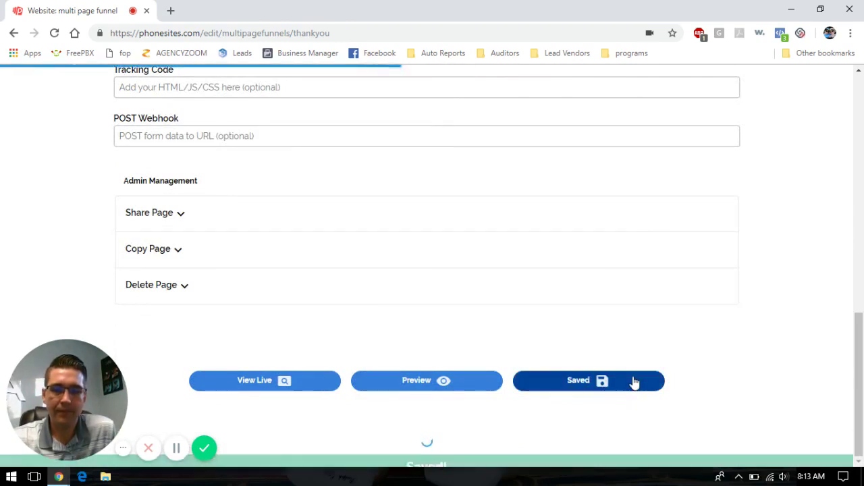
View the Thank You page live and confirm its button lands on facebook.com/mobilefunnels.
left_click(279, 382)
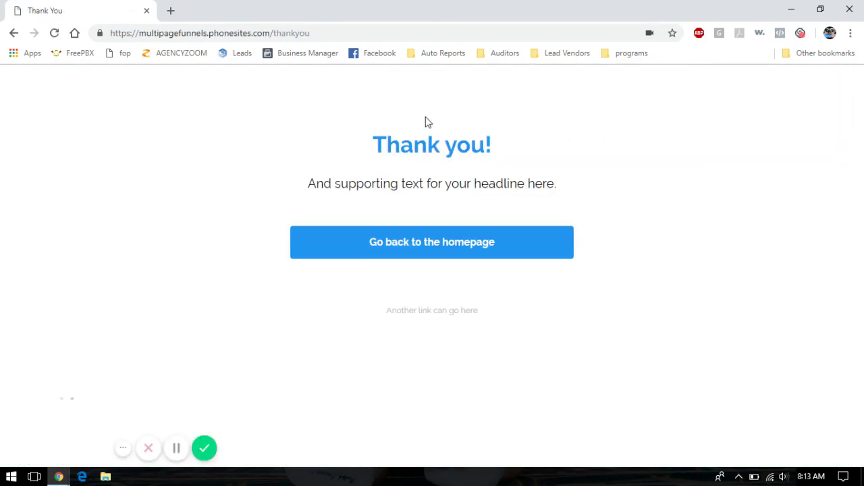
left_click(458, 246)
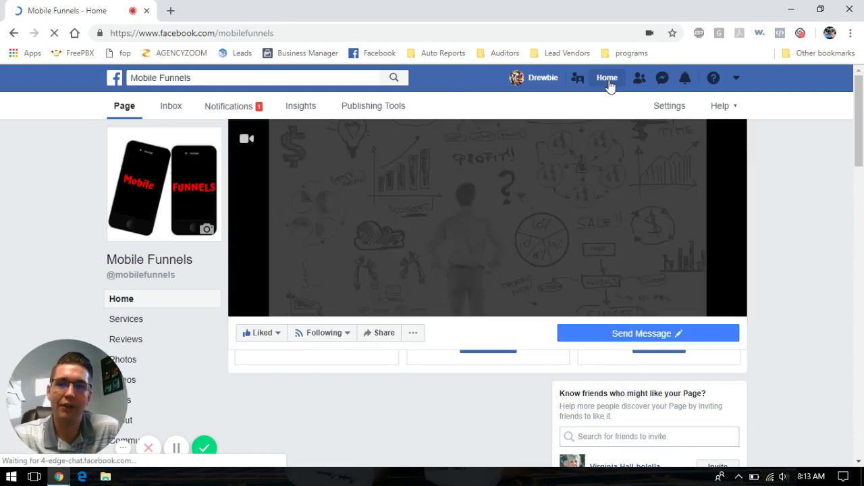
Return from Facebook to the Phonesites dashboard through the programs bookmark folder.
left_click(631, 52)
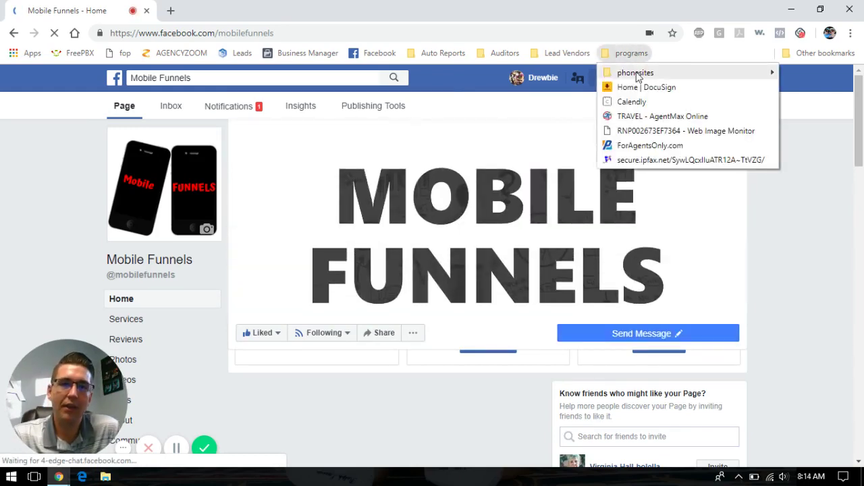
mouse_move(637, 74)
left_click(509, 78)
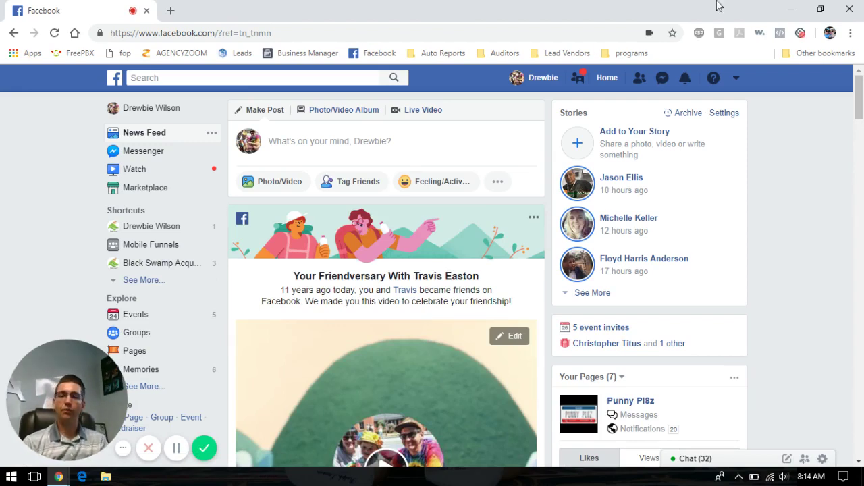
left_click(632, 53)
left_click(631, 84)
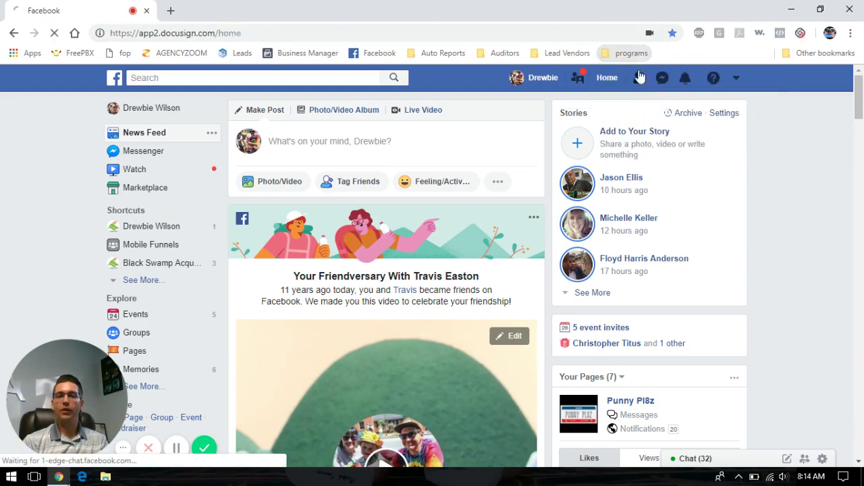
left_click(632, 52)
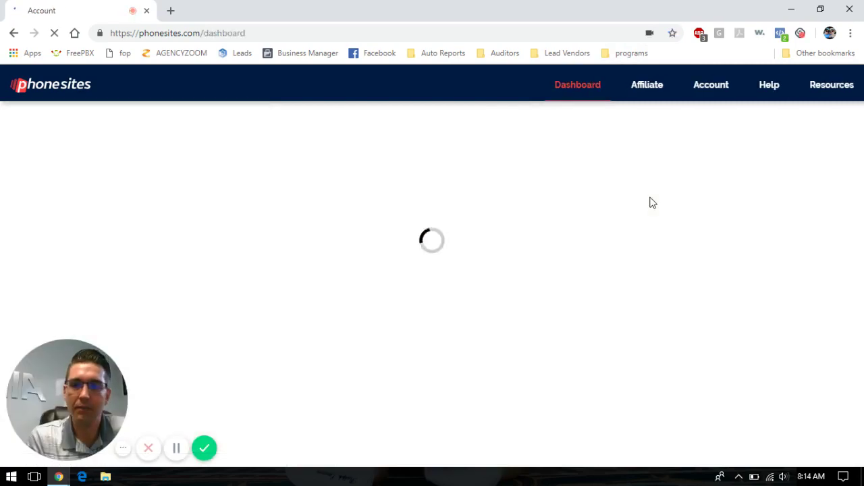
Open My Homepage in the multi page funnel and switch off its Name, Phone and Email fields.
scroll(797, 201, "down", 4)
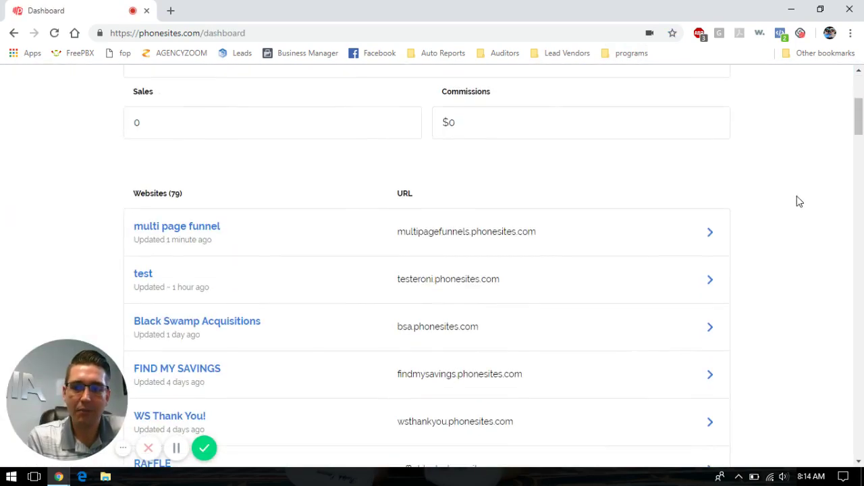
left_click(710, 234)
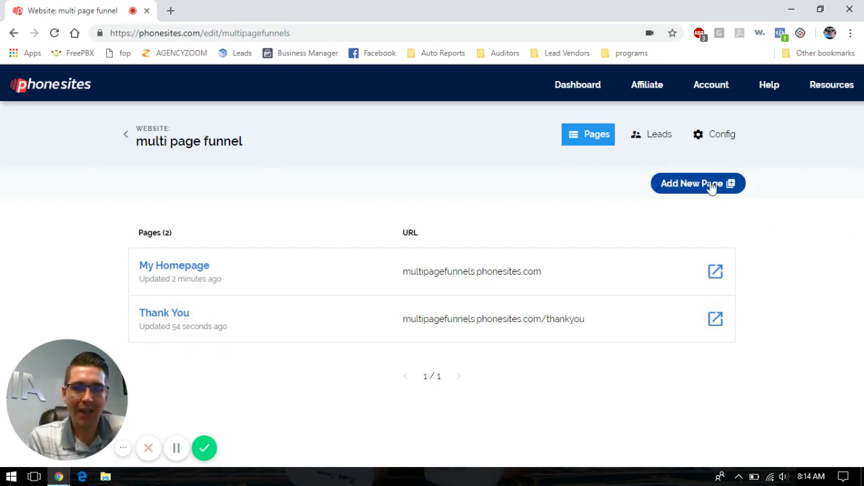
left_click(715, 273)
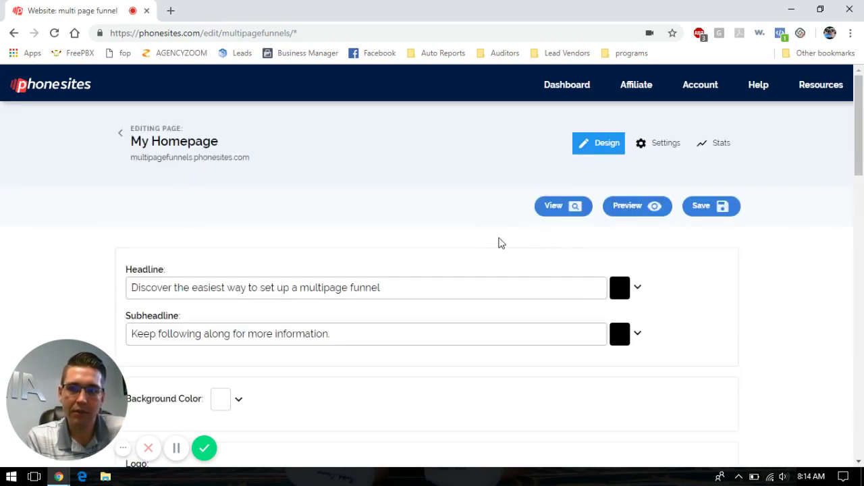
scroll(565, 241, "down", 9)
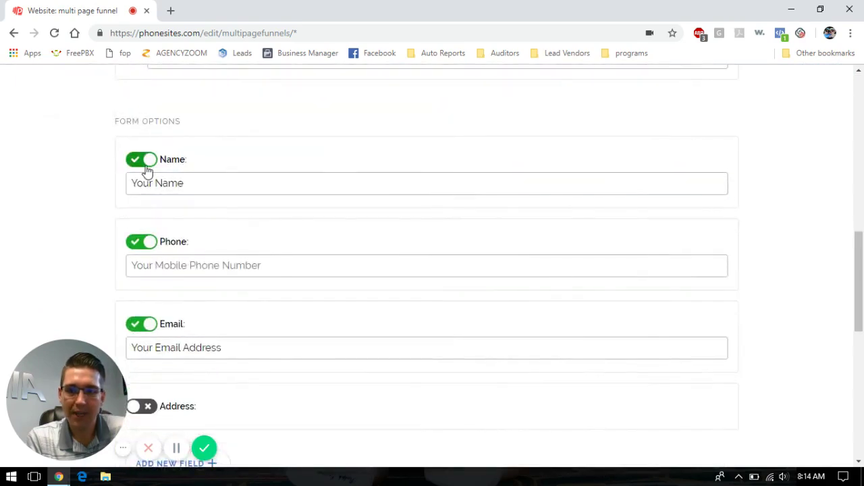
left_click(145, 162)
left_click(147, 217)
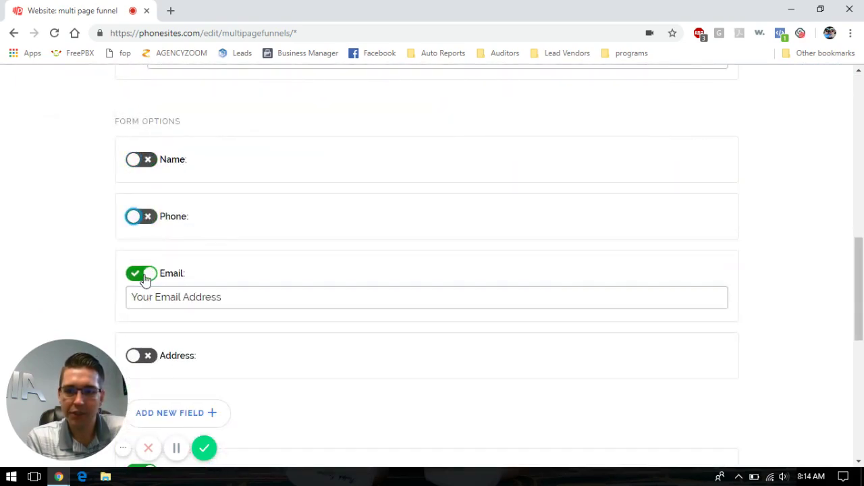
left_click(145, 276)
Change the form button text to 'Click Here for more' and save the homepage.
scroll(94, 174, "down", 3)
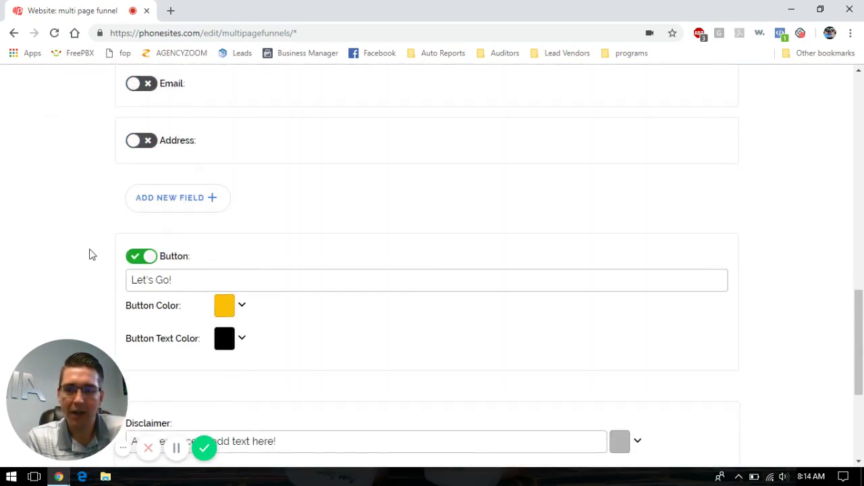
left_click_drag(210, 282, 53, 278)
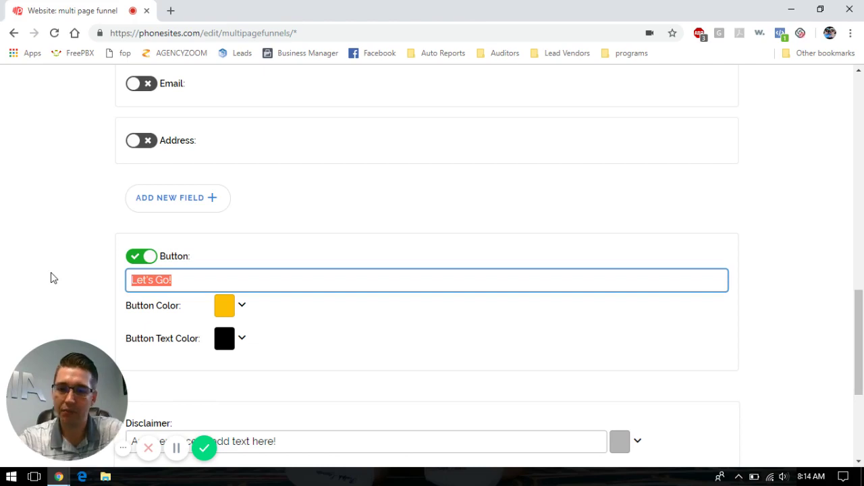
type("Click ")
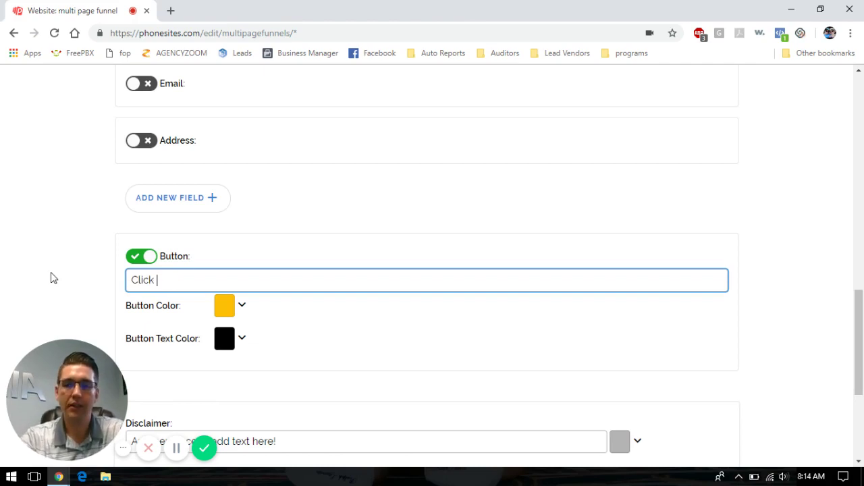
type("Here for more")
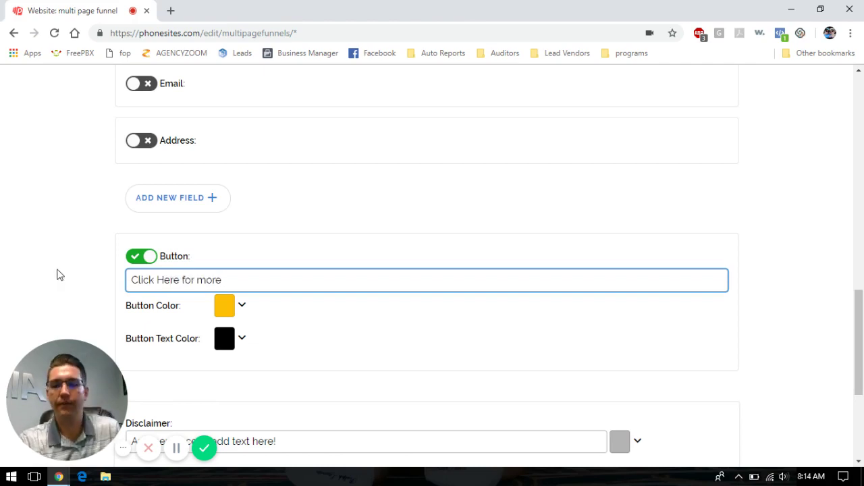
left_click(585, 349)
scroll(608, 358, "down", 4)
left_click(631, 388)
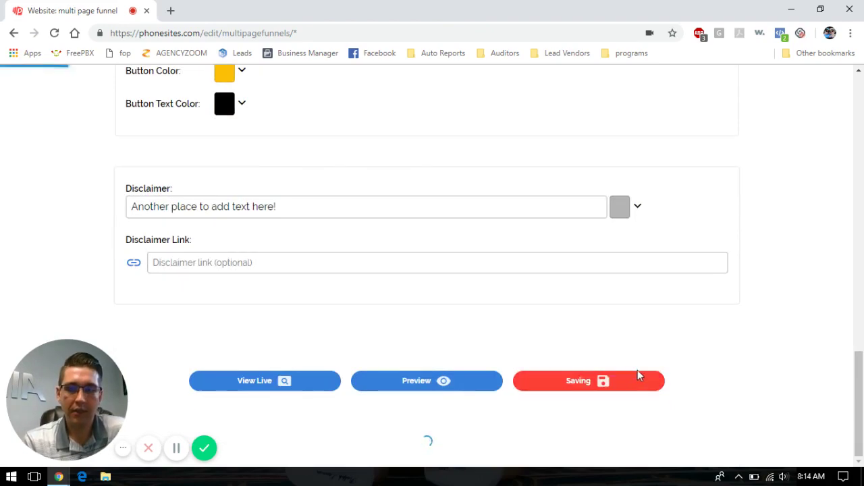
scroll(598, 232, "up", 10)
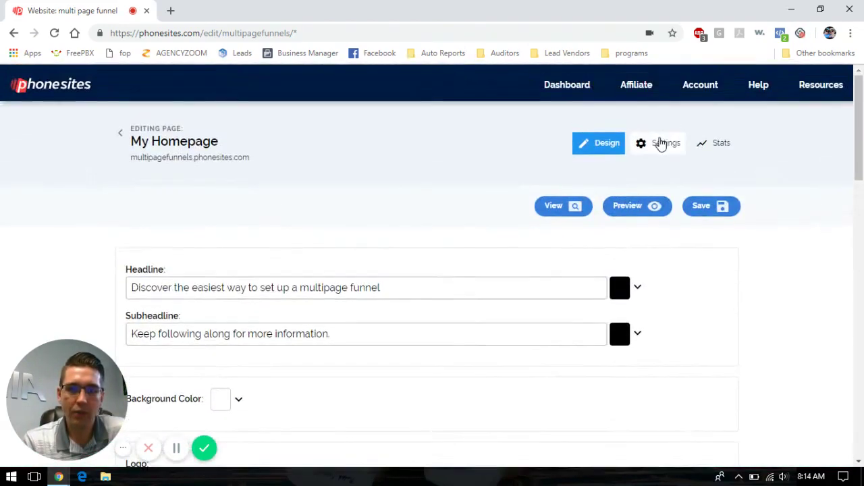
Back in the funnel's page list, add a third page from the white Opt-in Squeeze Page template.
left_click(661, 144)
scroll(374, 243, "down", 6)
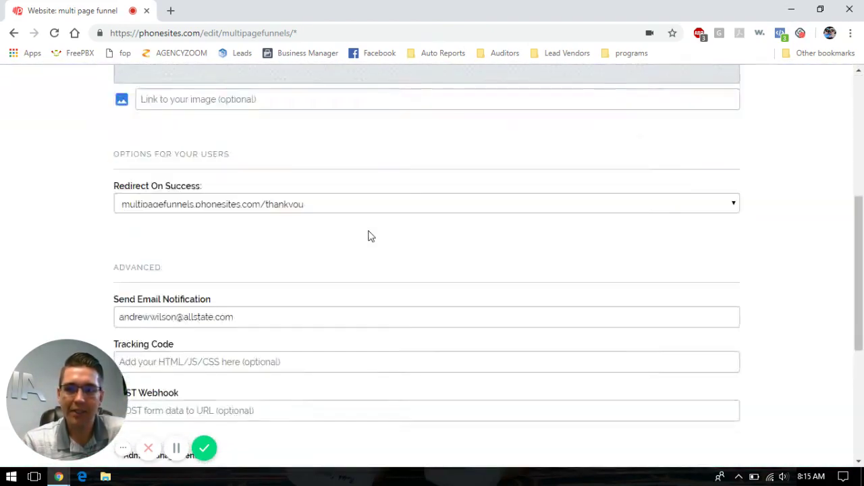
scroll(275, 166, "up", 1)
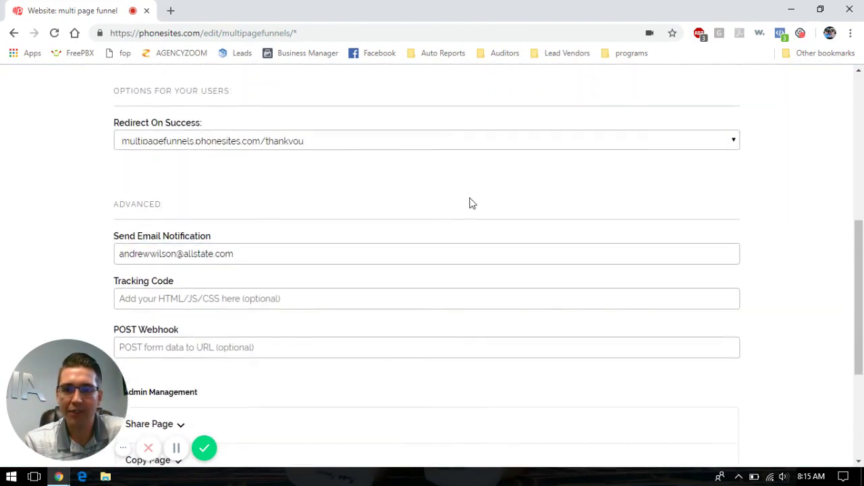
scroll(478, 193, "up", 3)
scroll(530, 235, "up", 3)
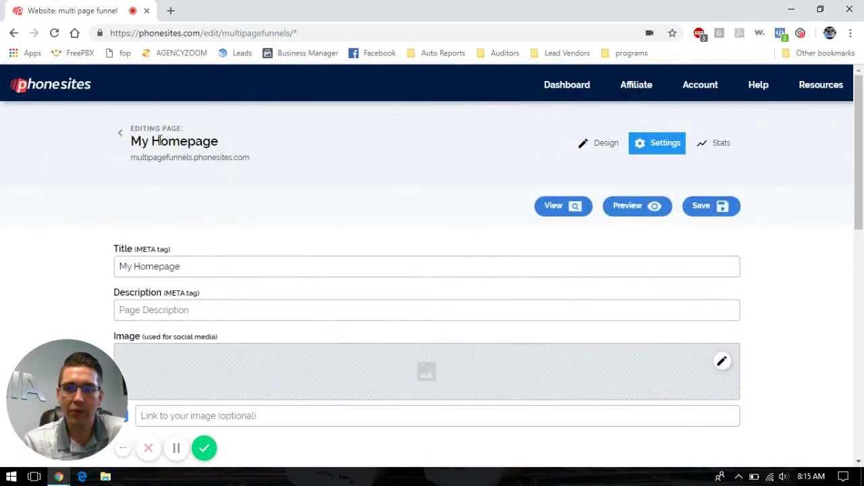
left_click(121, 134)
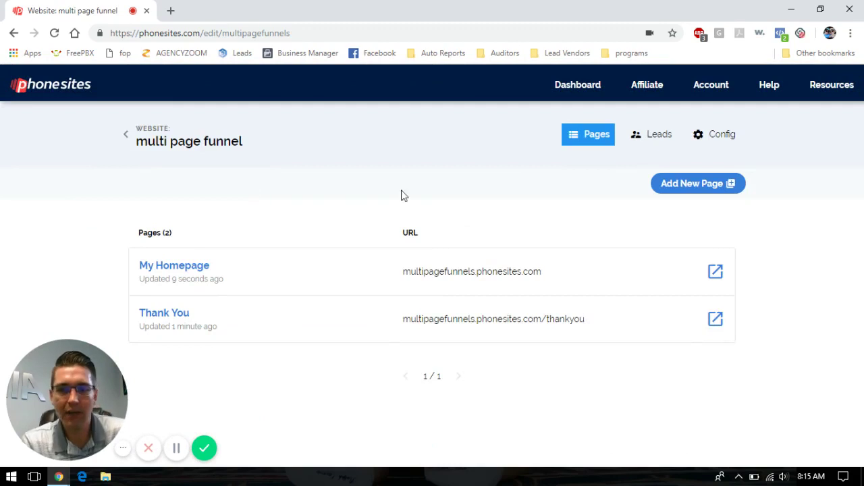
left_click(707, 186)
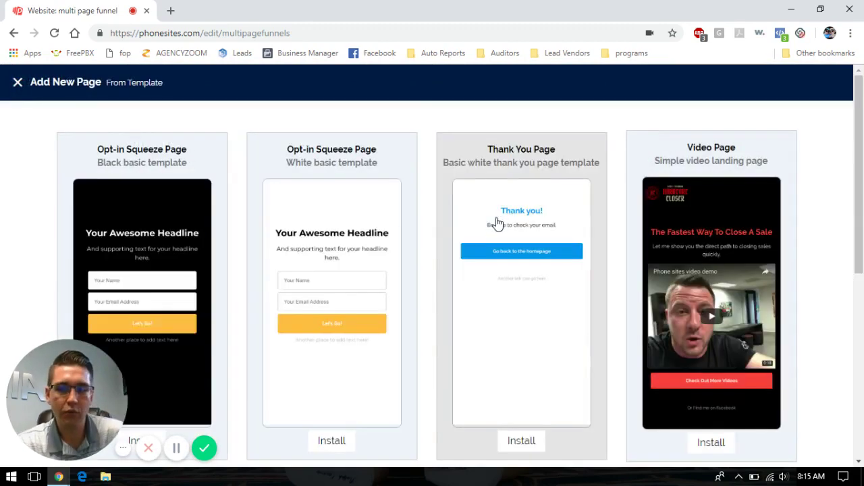
left_click(327, 202)
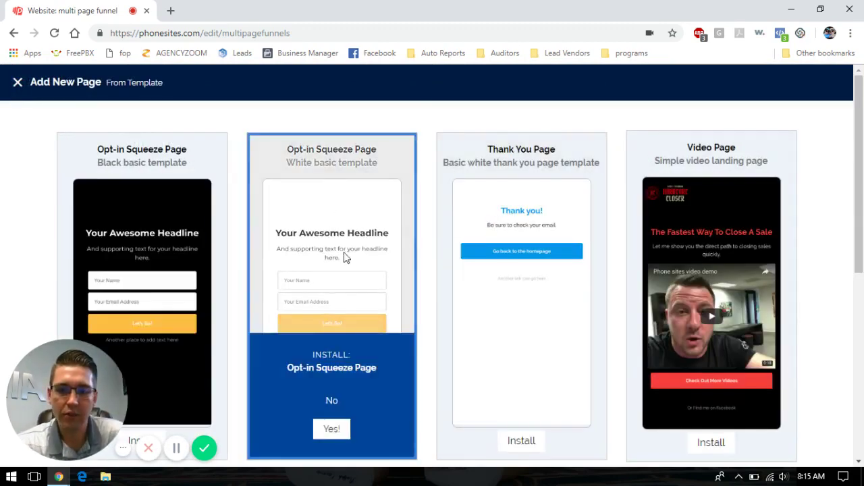
scroll(345, 253, "down", 2)
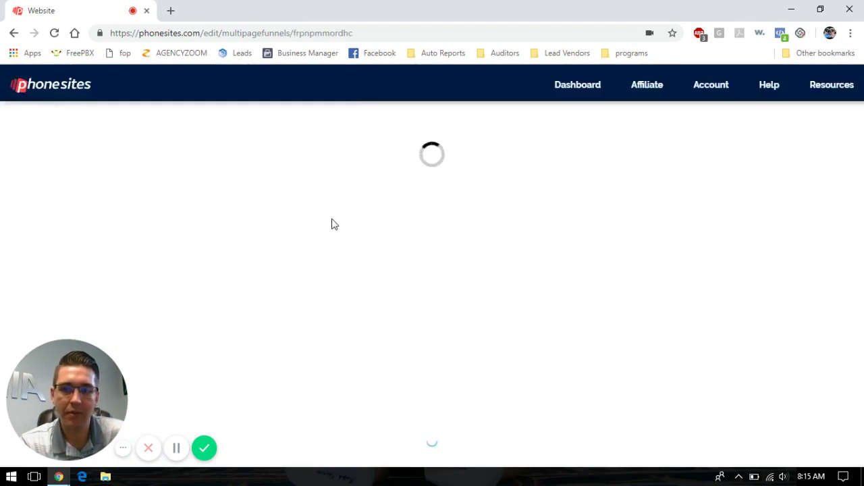
left_click_drag(278, 295, 1, 268)
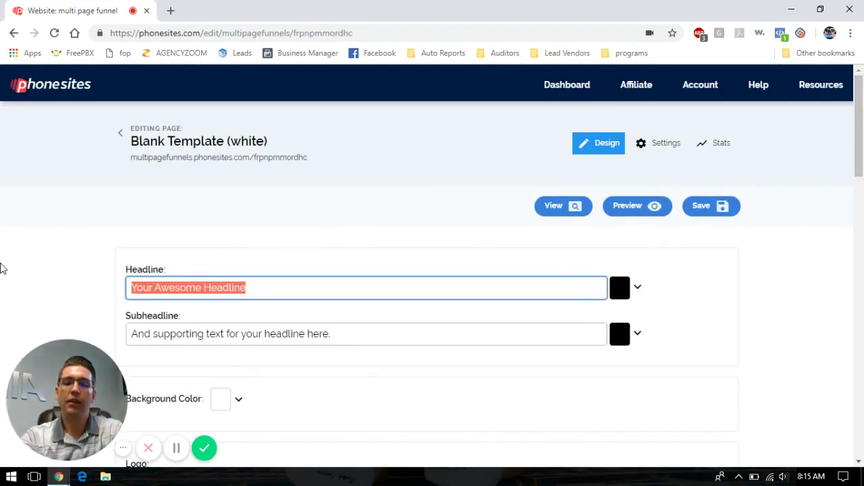
Set the headline to 'tell more information here' and subheadline to 'blach blach blah', then save.
type("tell more information here")
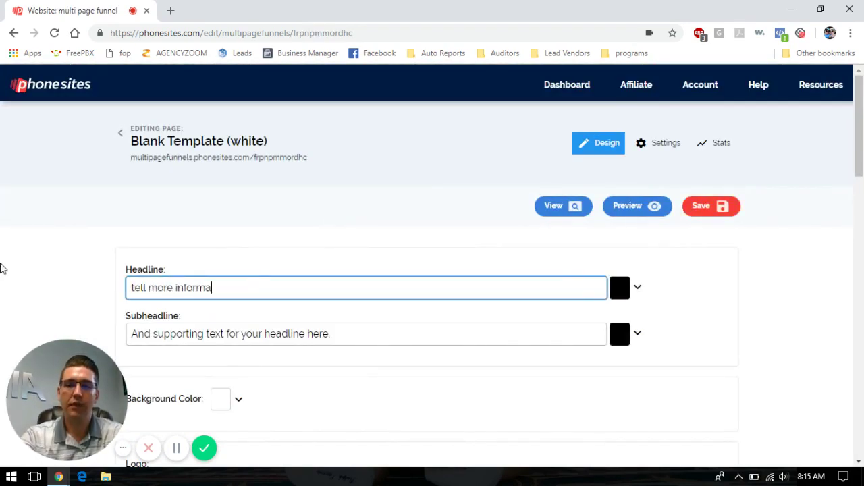
key("Tab")
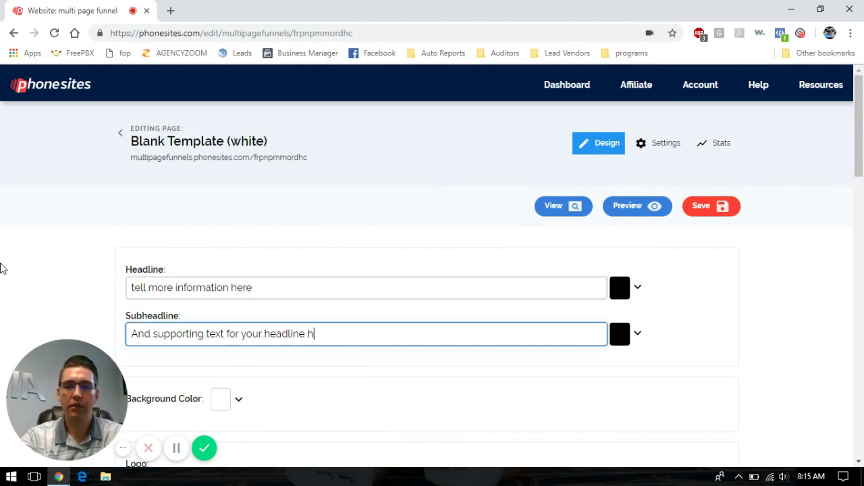
key("BackSpace")
key("BackSpace")
key("BackSpace")
key("BackSpace")
key("BackSpace")
key("BackSpace")
key("BackSpace")
key("BackSpace")
key("BackSpace")
key("BackSpace")
key("BackSpace")
key("BackSpace")
key("BackSpace")
key("BackSpace")
key("BackSpace")
key("BackSpace")
key("BackSpace")
key("BackSpace")
key("BackSpace")
key("BackSpace")
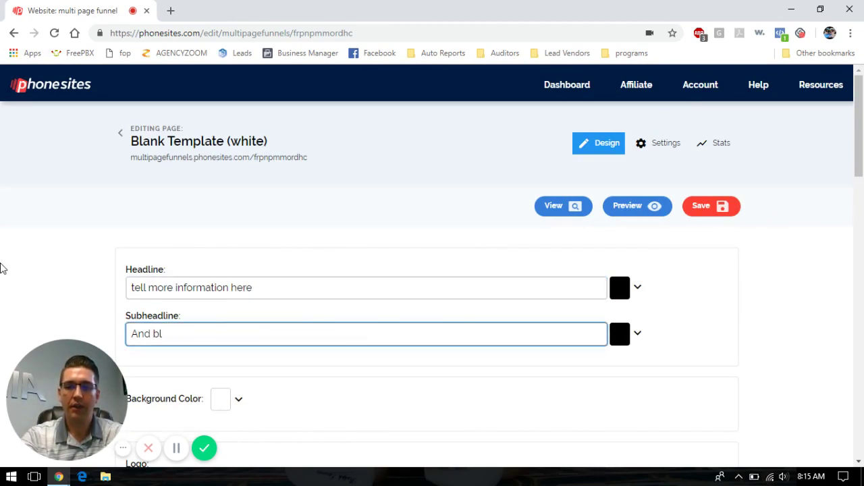
key("BackSpace")
key("BackSpace")
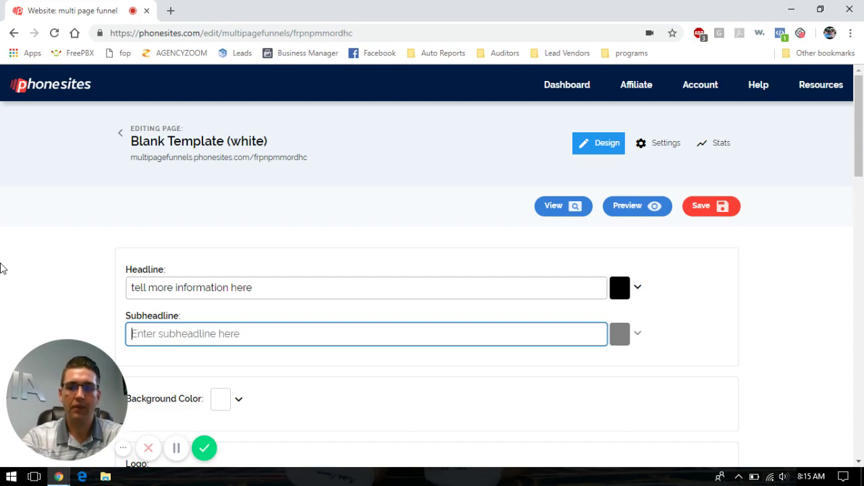
type("blach lblach blah")
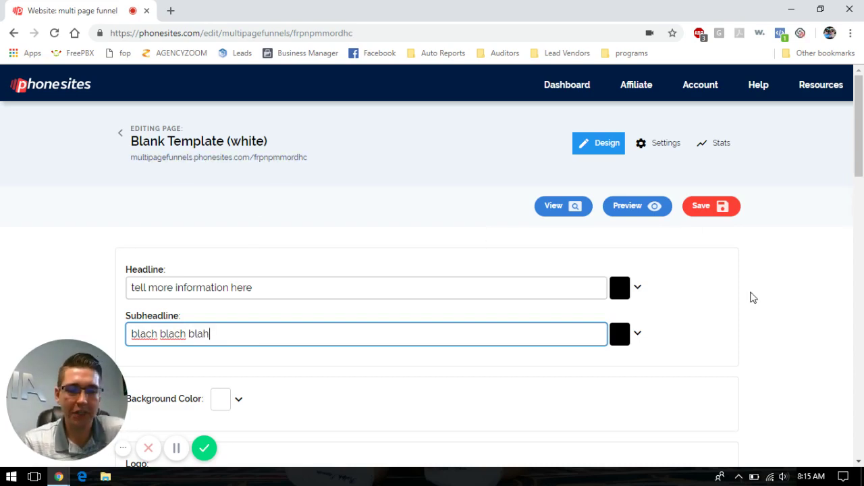
left_click(705, 211)
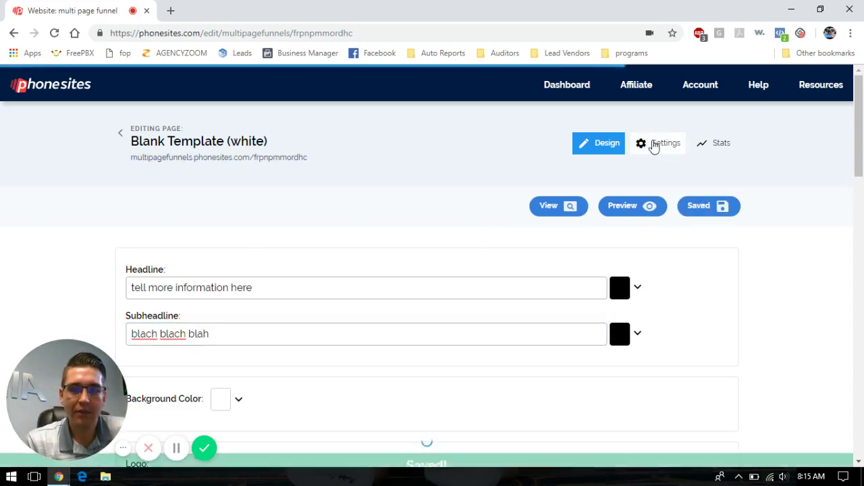
left_click(655, 145)
left_click(211, 276)
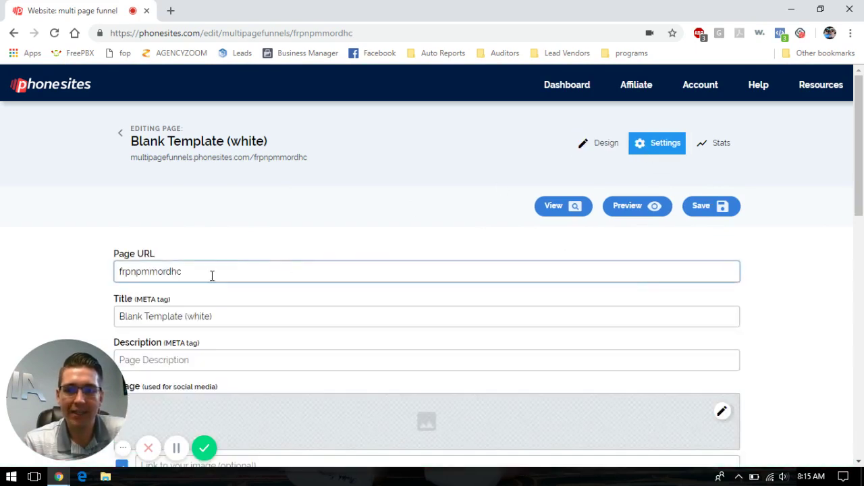
left_click_drag(211, 275, 2, 274)
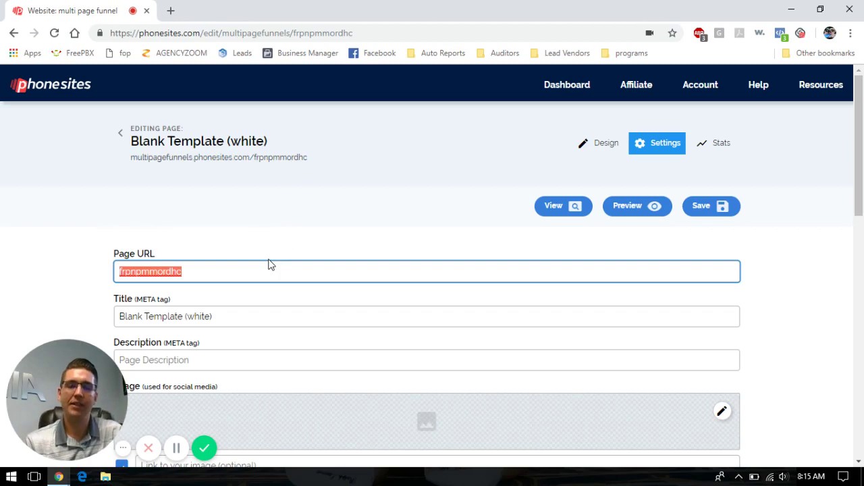
type("page2")
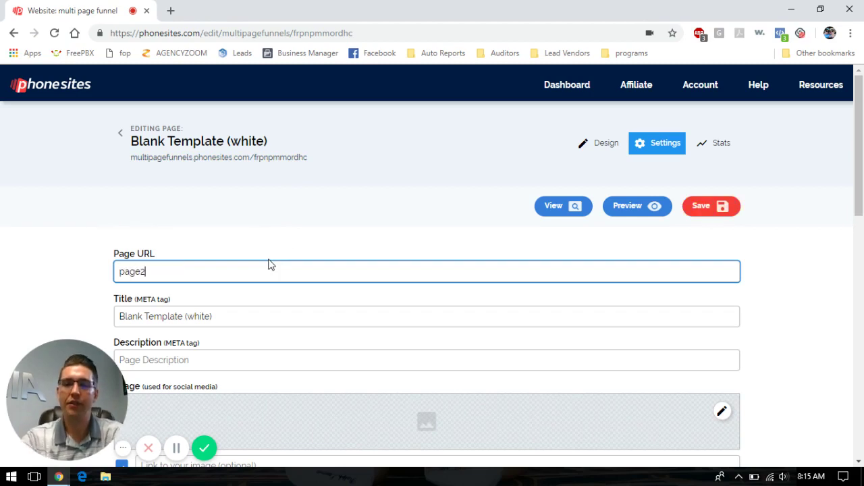
key("Tab")
left_click(330, 210)
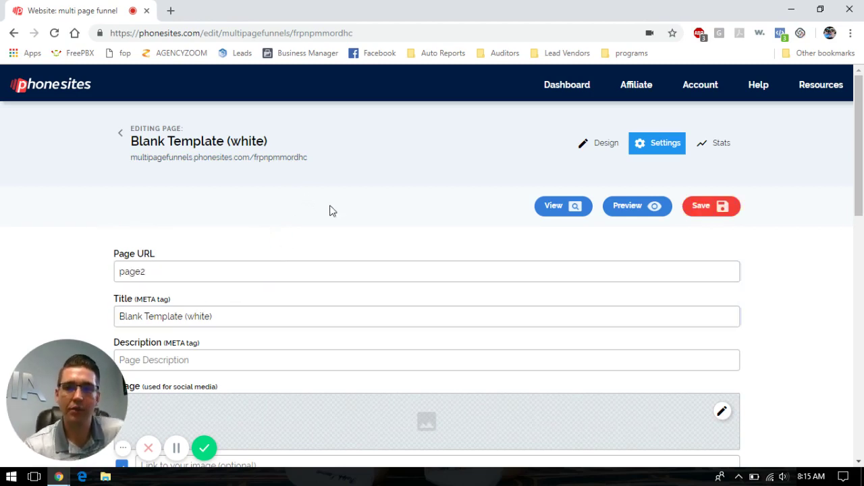
left_click(722, 210)
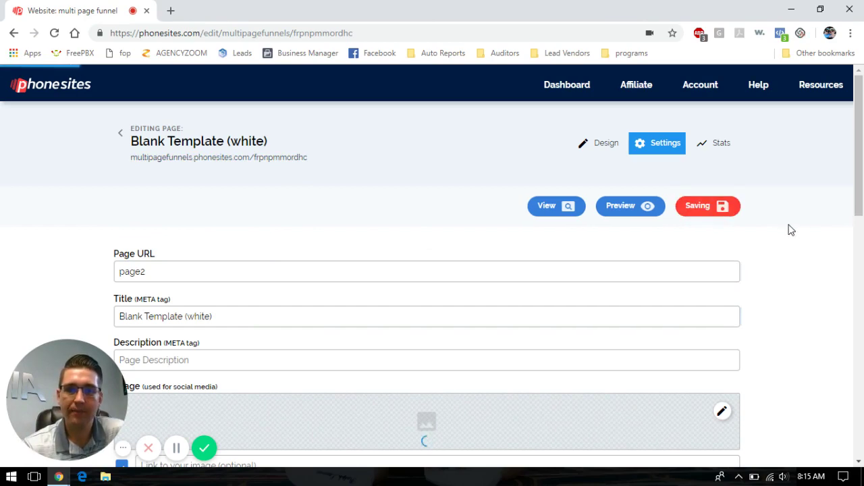
scroll(783, 228, "down", 3)
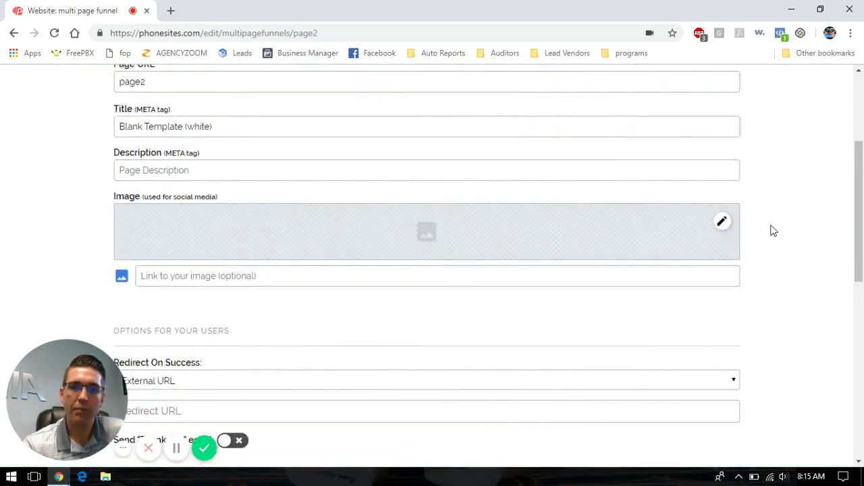
scroll(773, 229, "up", 2)
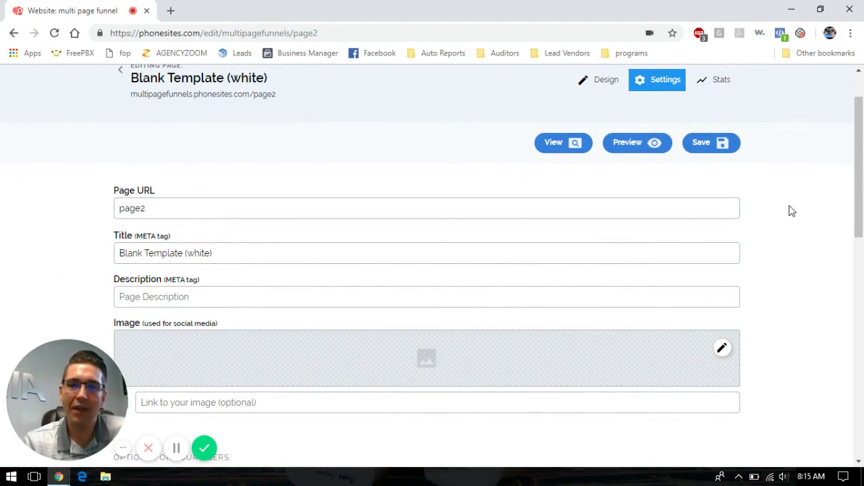
Set page2's Redirect On Success to multipagefunnels.phonesites.com/thankyou and save it.
scroll(791, 175, "down", 3)
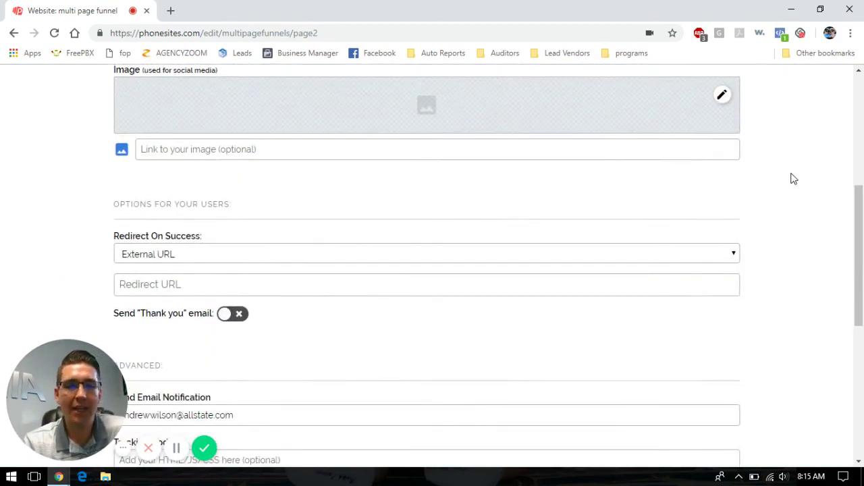
left_click(727, 258)
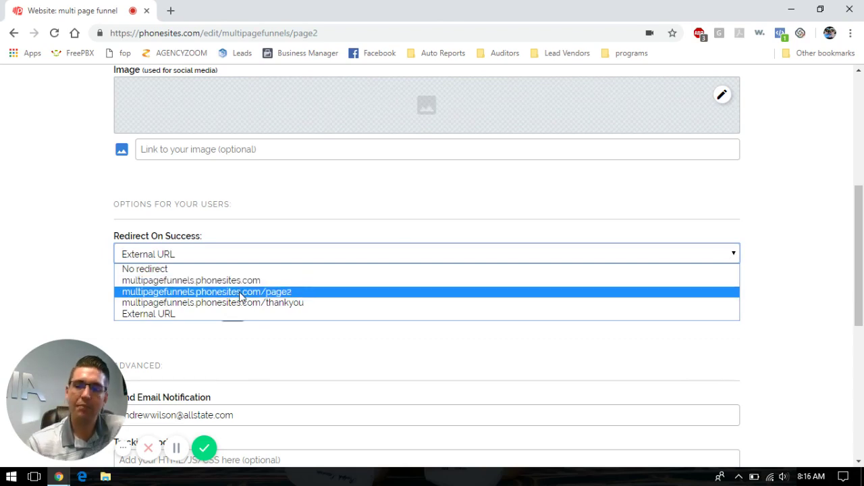
left_click(282, 308)
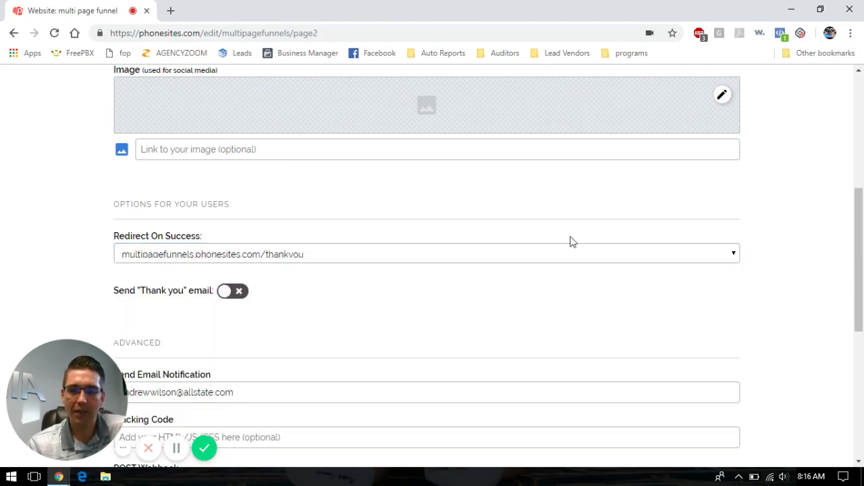
scroll(676, 257, "down", 5)
left_click(614, 419)
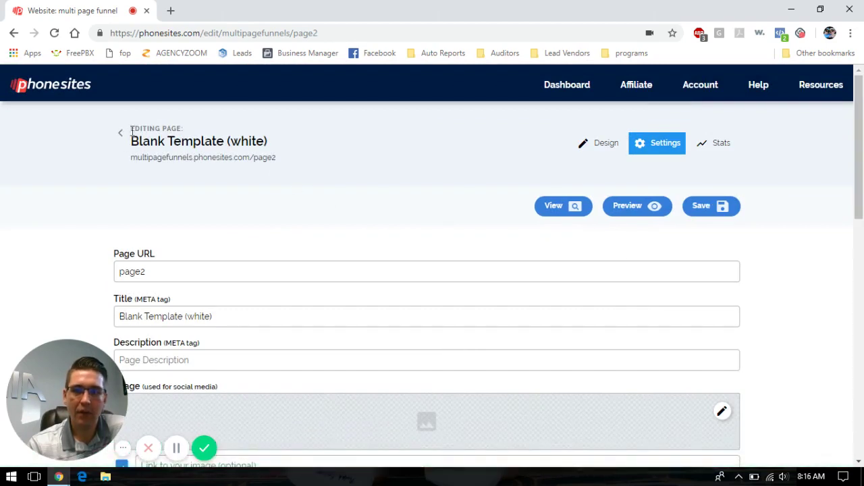
left_click(120, 139)
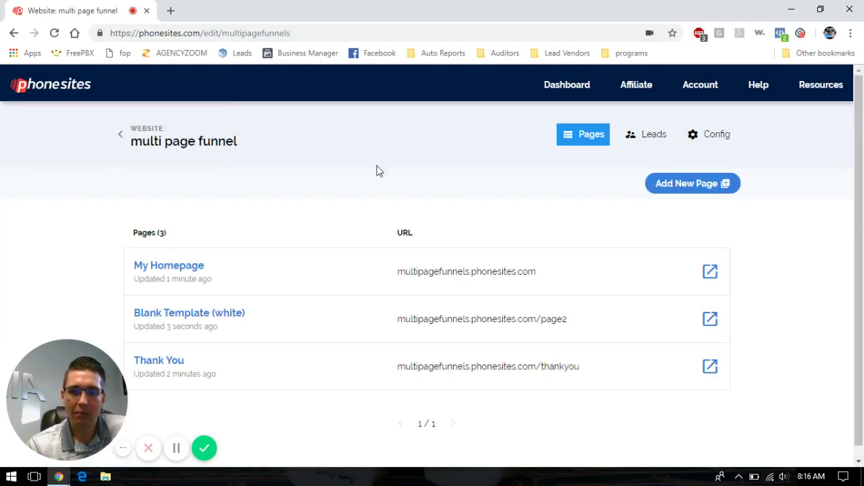
In My Homepage's settings, set Redirect On Success to the page2 URL and save.
left_click(711, 278)
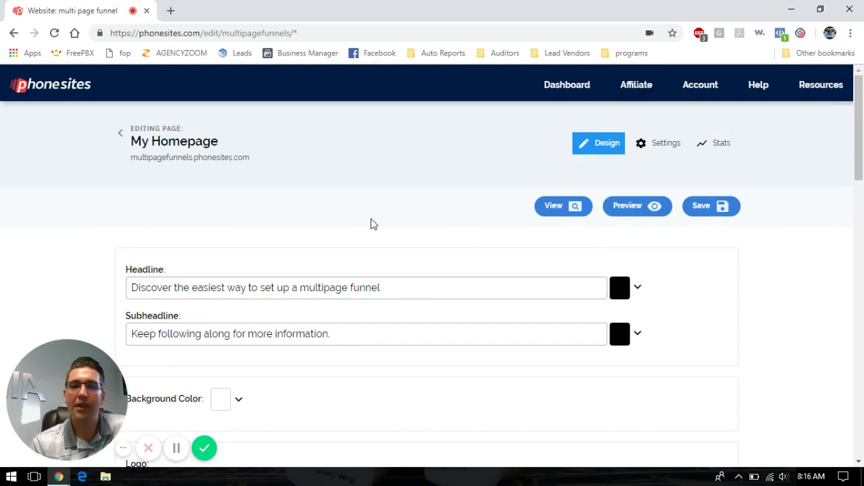
scroll(370, 224, "down", 1)
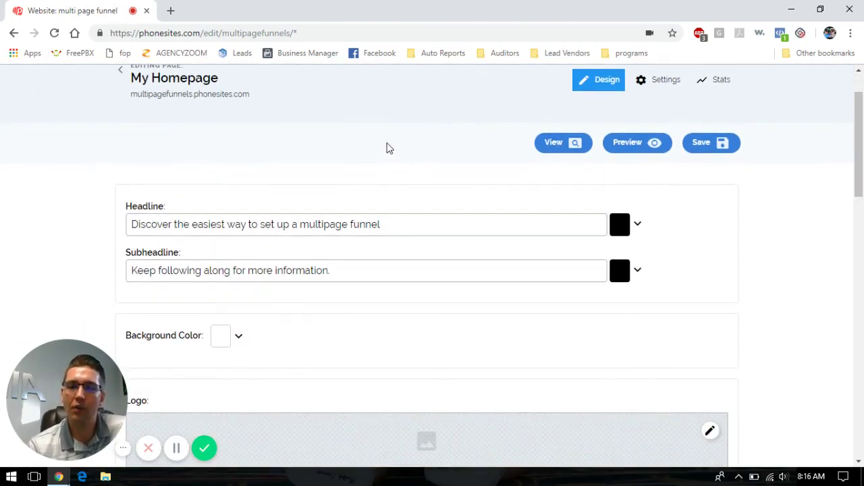
scroll(736, 204, "down", 10)
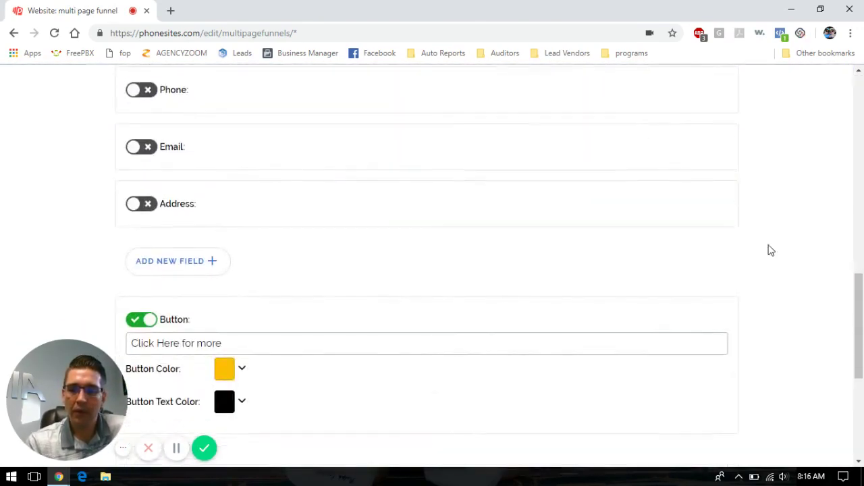
scroll(671, 278, "up", 11)
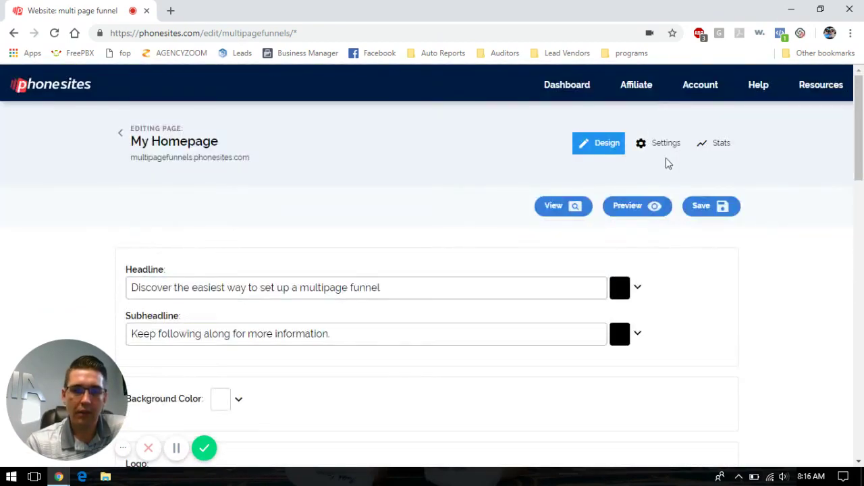
left_click(664, 152)
scroll(419, 202, "down", 5)
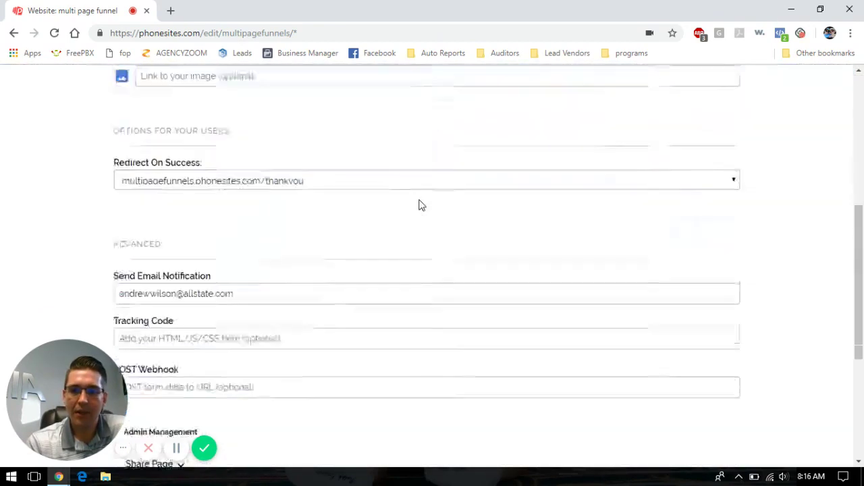
left_click(256, 145)
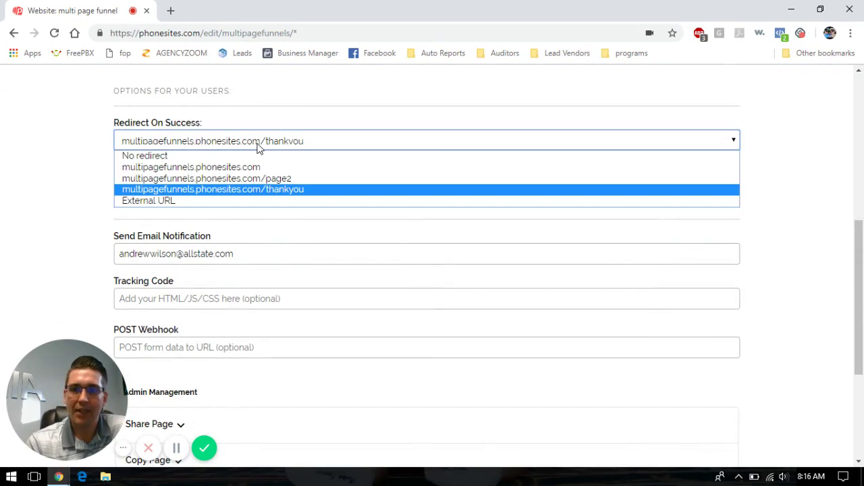
left_click(280, 179)
scroll(803, 230, "down", 3)
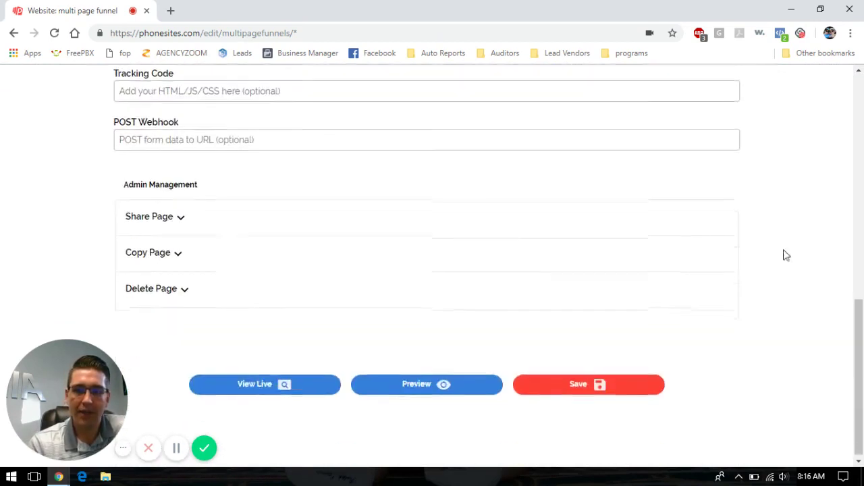
left_click(635, 388)
scroll(811, 297, "up", 5)
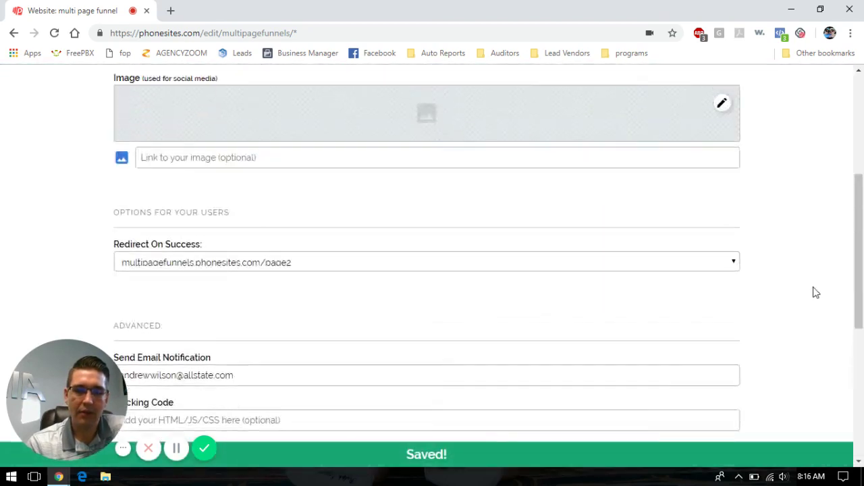
scroll(816, 292, "up", 4)
left_click(120, 135)
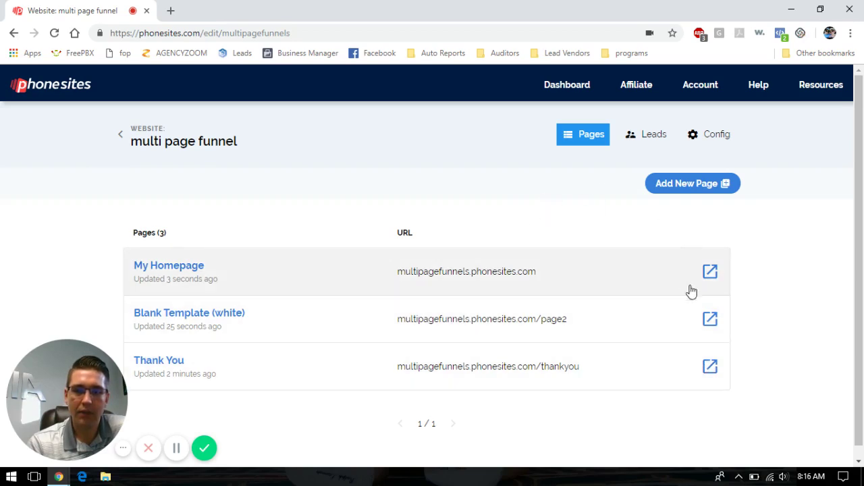
Open My Homepage live at multipagefunnels.phonesites.com and check its headline and subheadline.
left_click(716, 277)
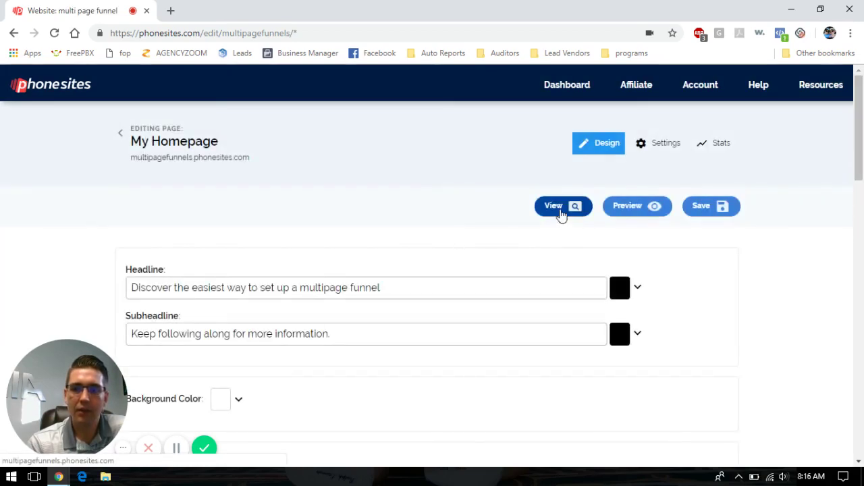
left_click(560, 214)
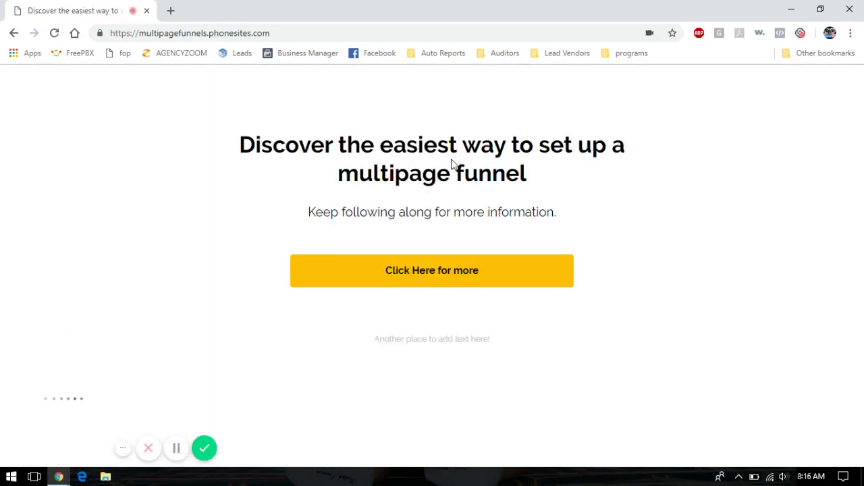
left_click_drag(240, 144, 633, 222)
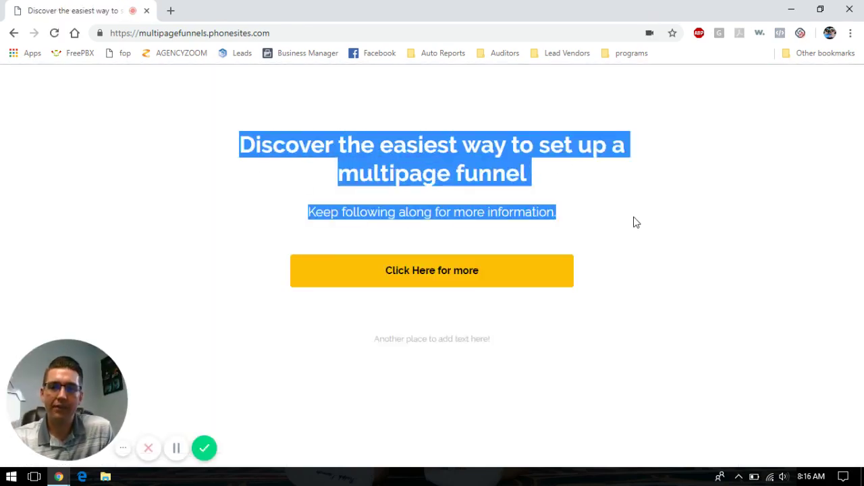
left_click(582, 247)
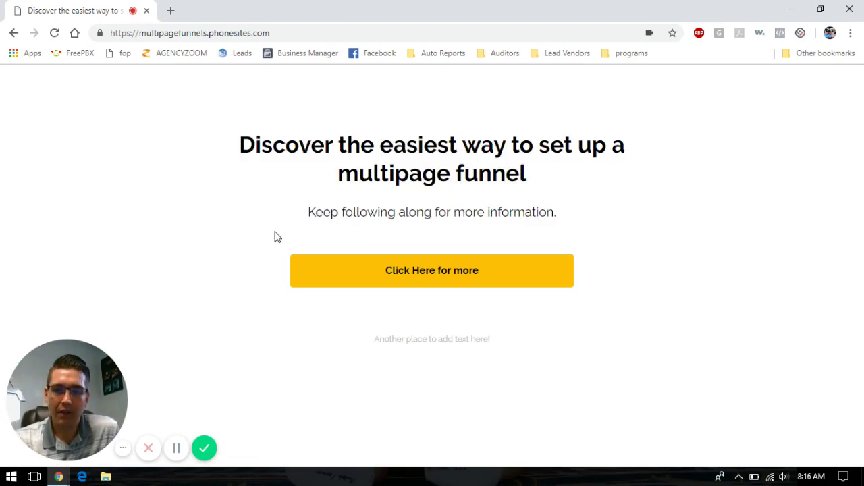
Go from the homepage to page2 and submit its opt-in form with a test name and email.
left_click(458, 277)
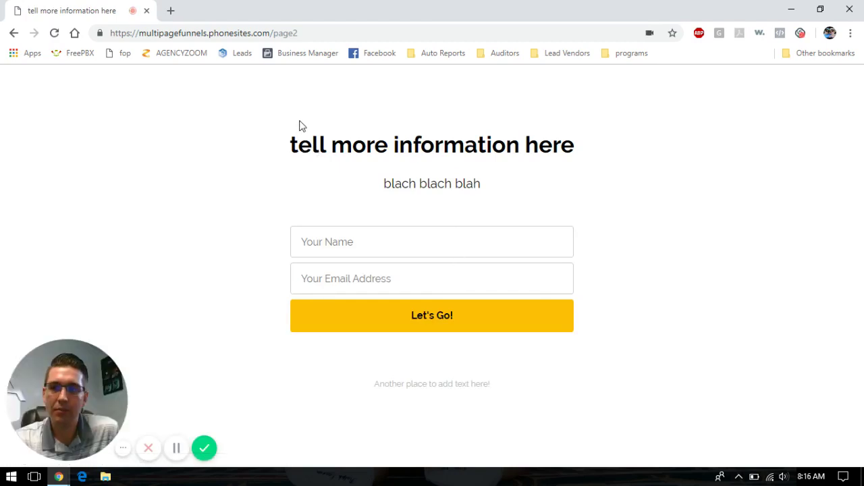
left_click_drag(280, 140, 662, 187)
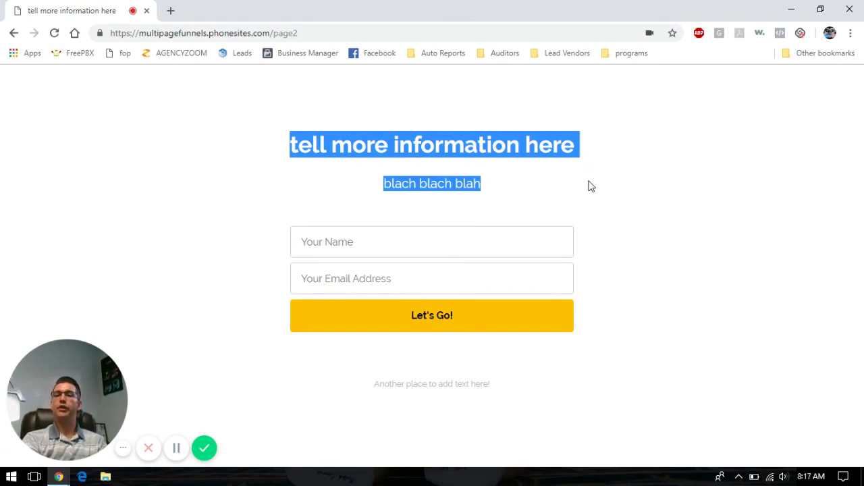
left_click_drag(232, 195, 569, 212)
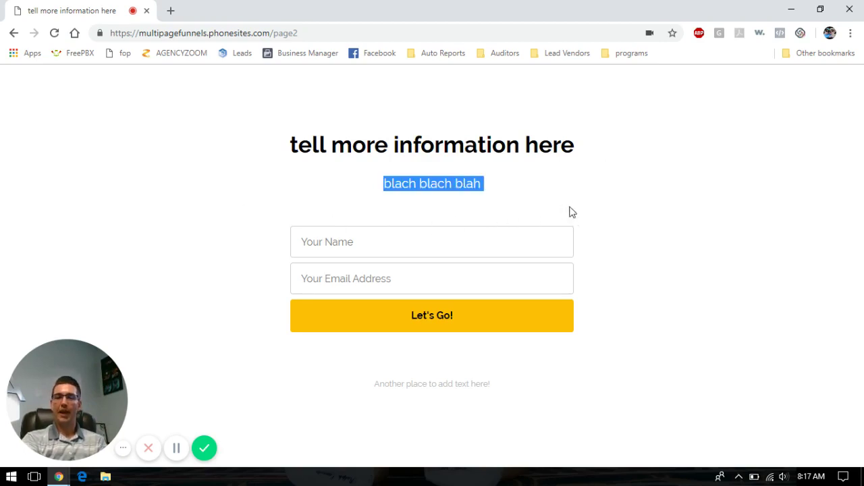
left_click(348, 247)
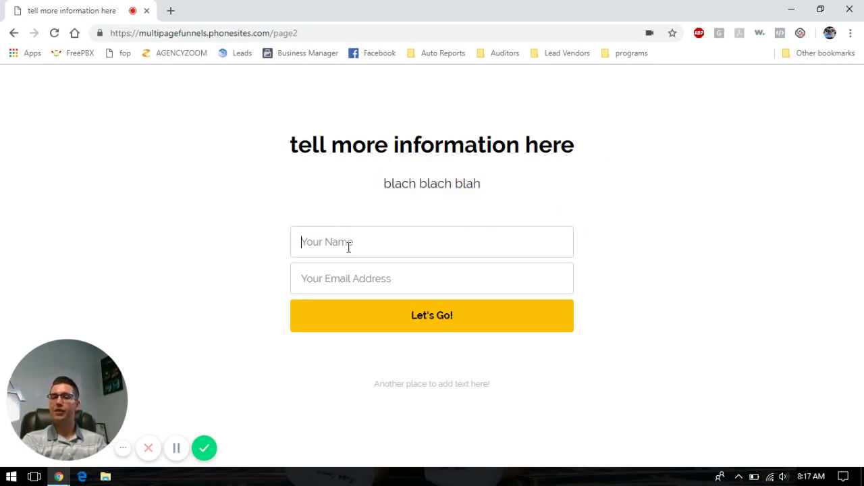
type("drew")
key("Tab")
type("tes")
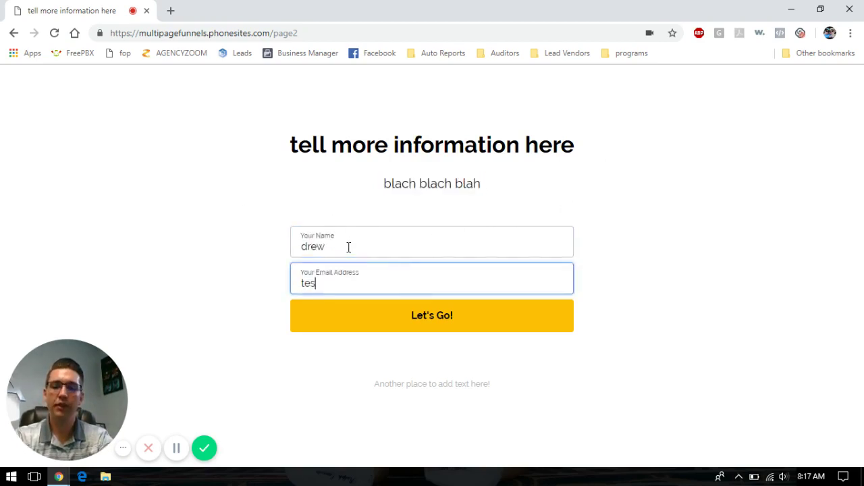
type("t@test.com")
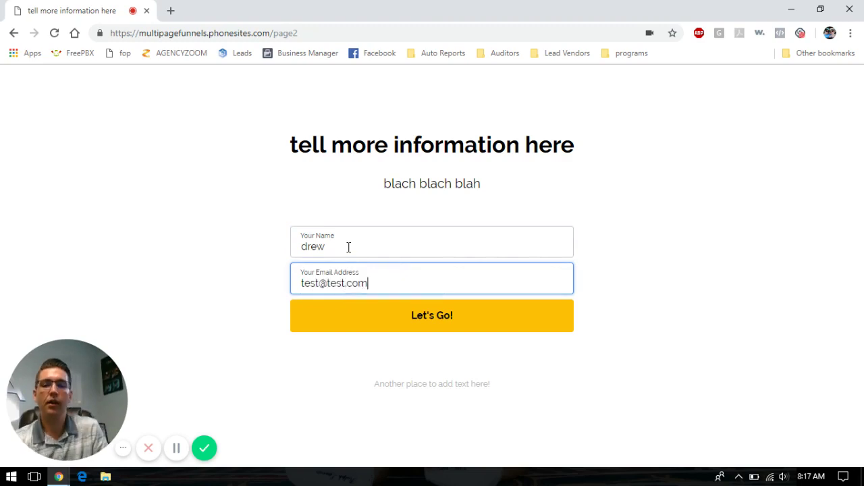
left_click(463, 332)
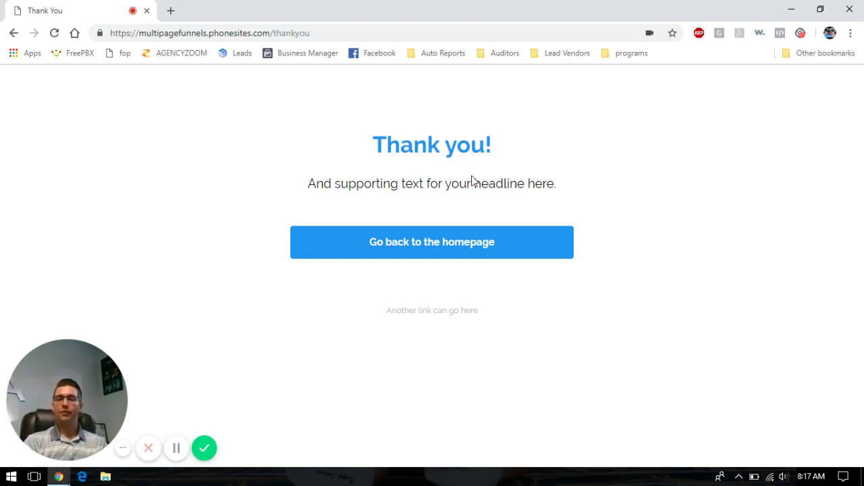
Use the thank-you page's 'Go back to the homepage' button, landing on the Mobile Funnels Facebook page.
left_click(435, 242)
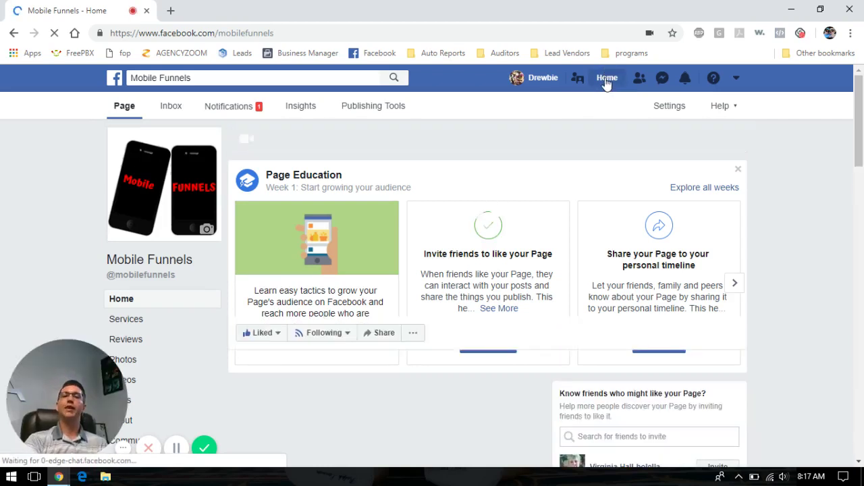
Leave the Mobile Funnels page for the Facebook News Feed via the Home link.
left_click(607, 79)
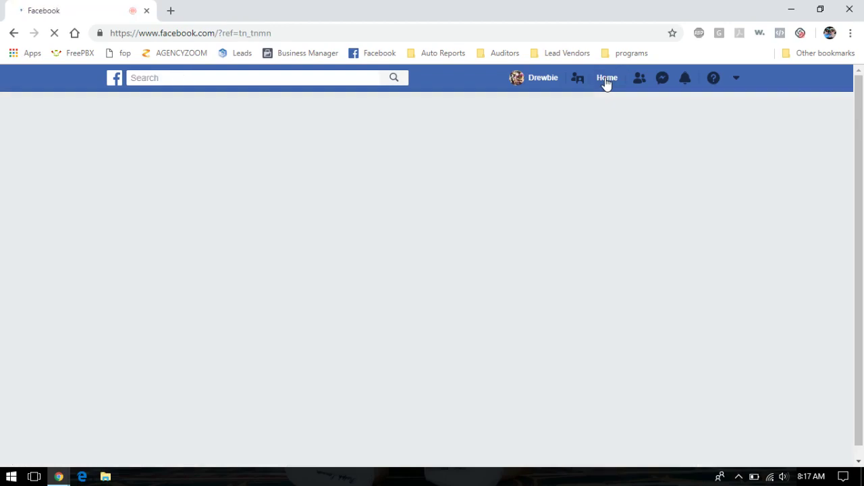